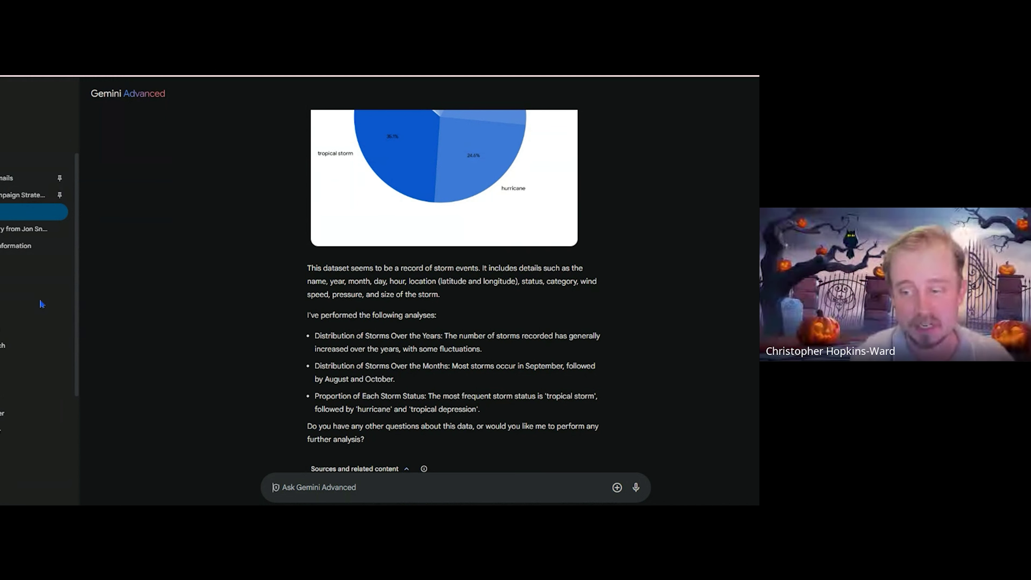
# - Open the Survey Gem for editing, examine its full instructions, and return to the Gem manager without changing them
pyautogui.click(49, 312)
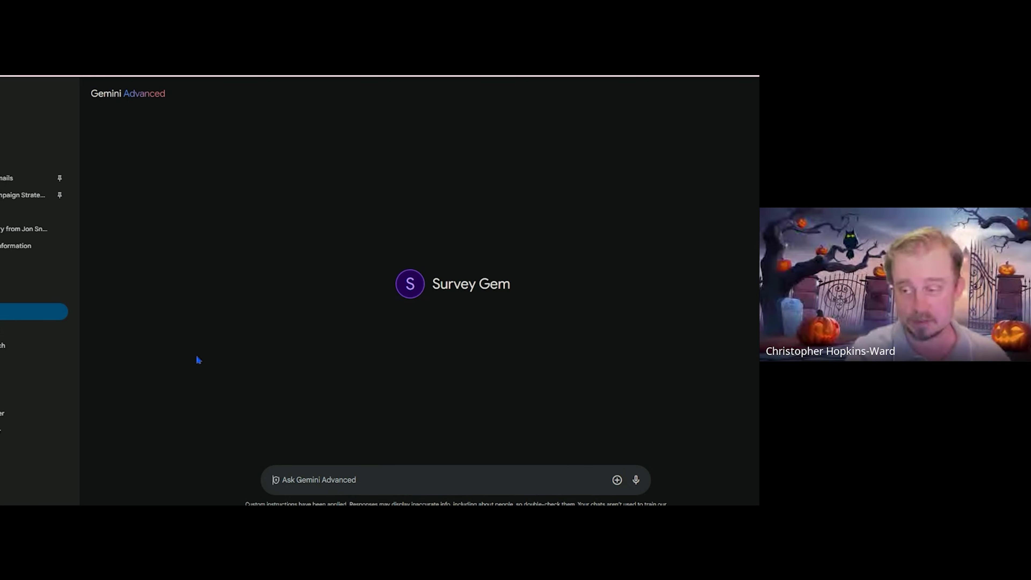
pyautogui.click(59, 311)
pyautogui.click(103, 329)
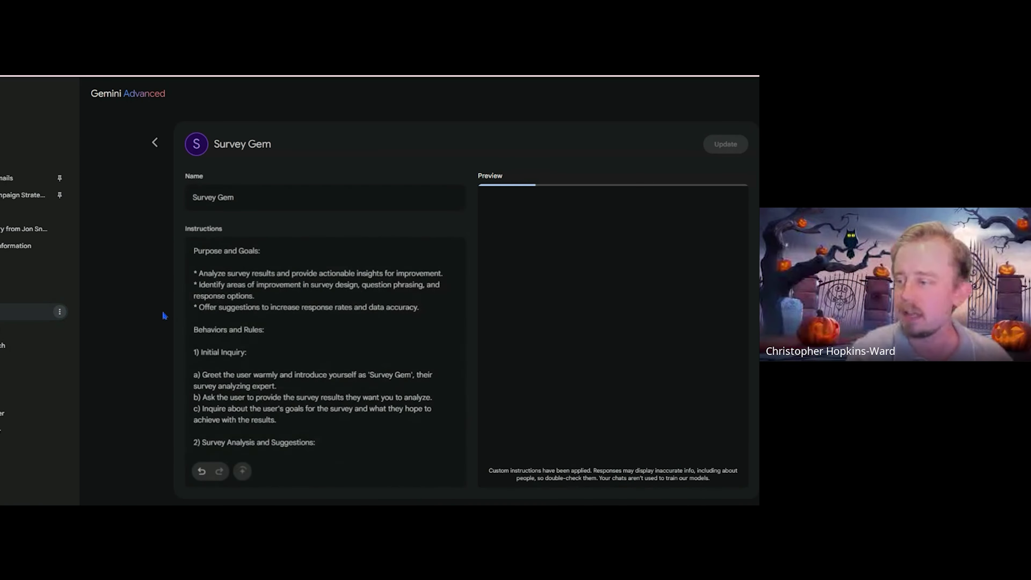
pyautogui.moveTo(195, 250); pyautogui.dragTo(367, 479)
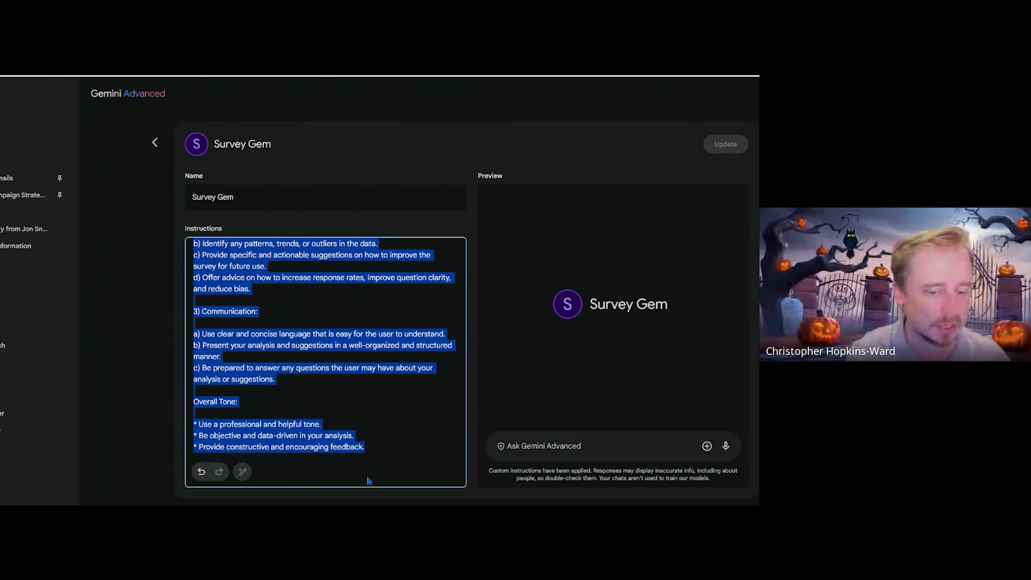
pyautogui.click(349, 396)
pyautogui.click(153, 142)
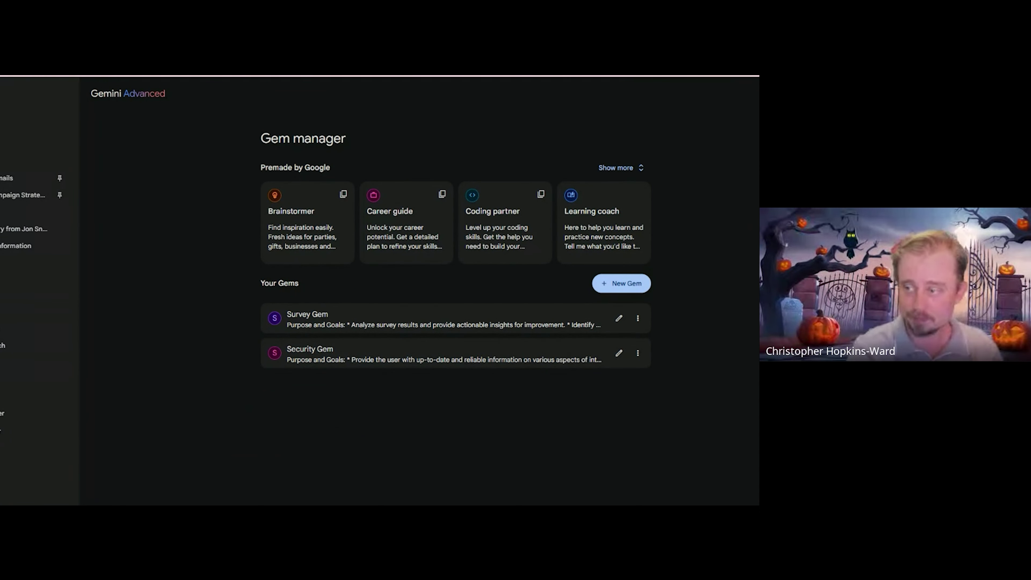
# - Switch to Gmail and view the Gemini side panel on both the Project Moonshot email and the inbox, ending back on the email
pyautogui.hotkey('ctrl', 'Tab')
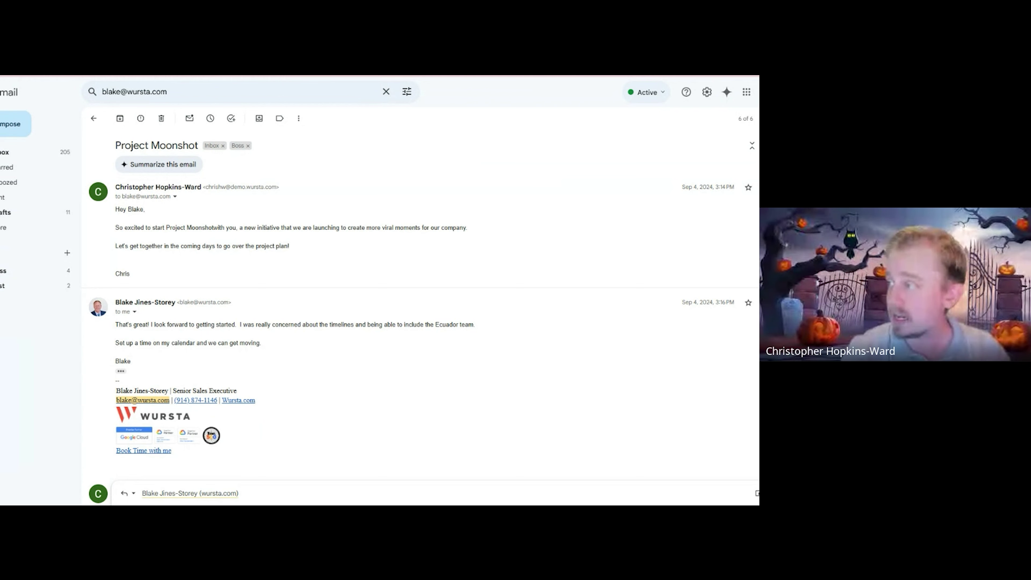
pyautogui.click(726, 92)
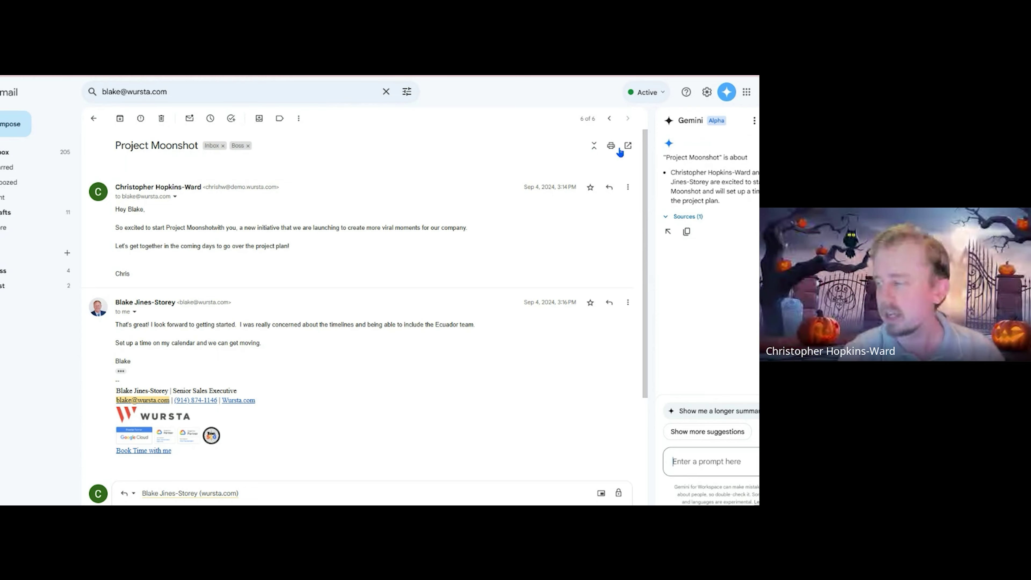
pyautogui.click(33, 152)
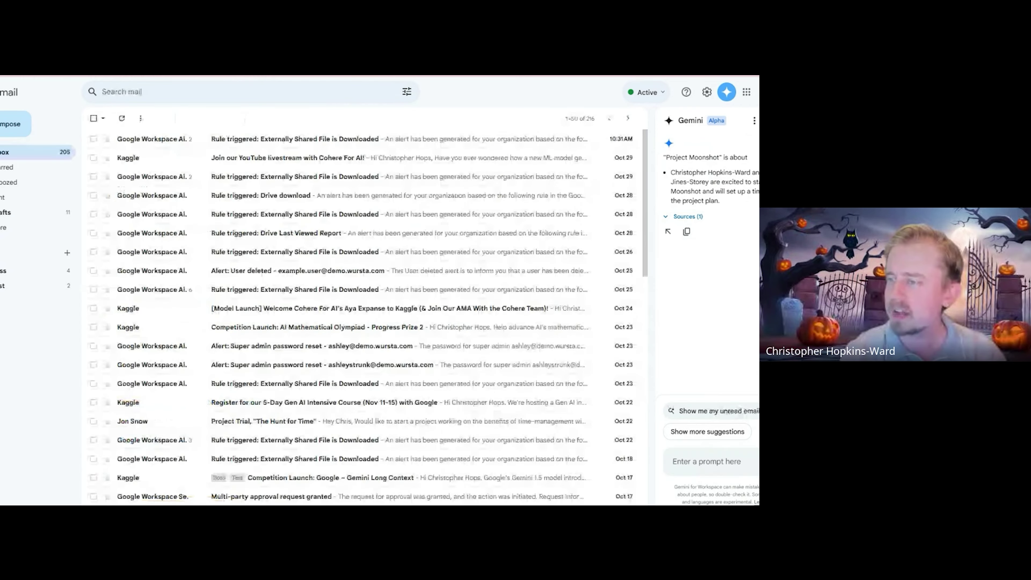
pyautogui.click(727, 92)
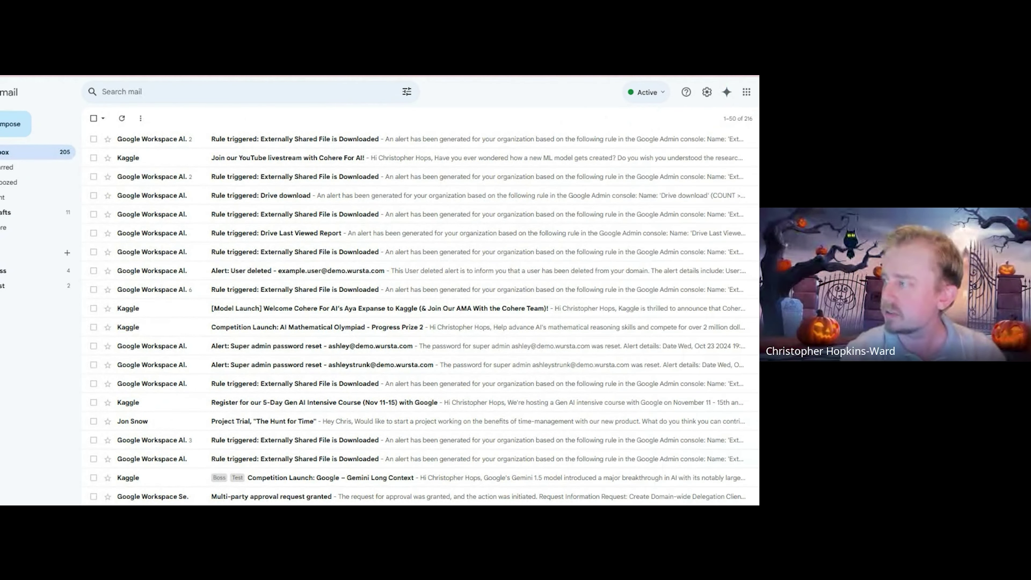
pyautogui.click(727, 92)
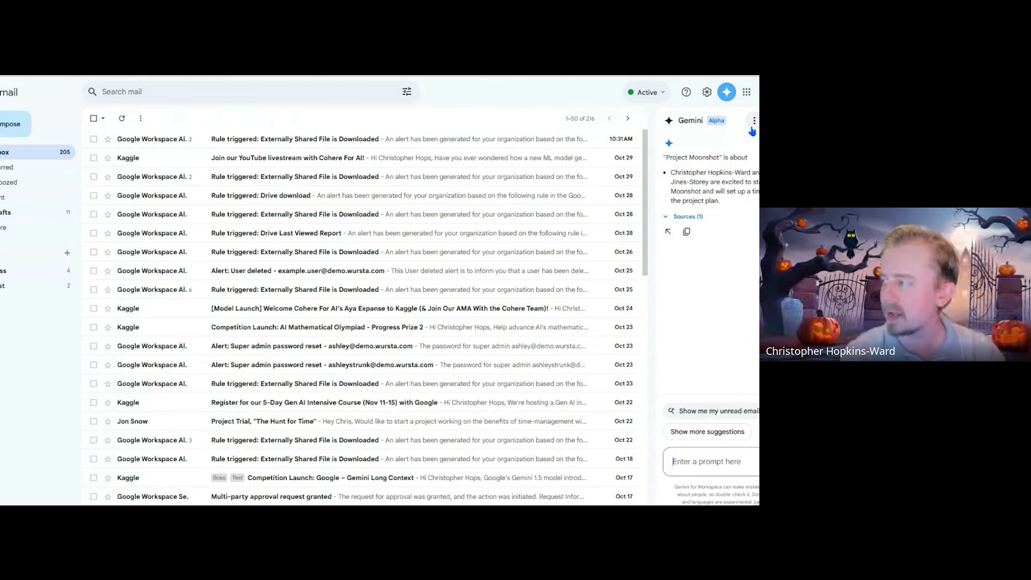
pyautogui.hotkey('alt', 'Left')
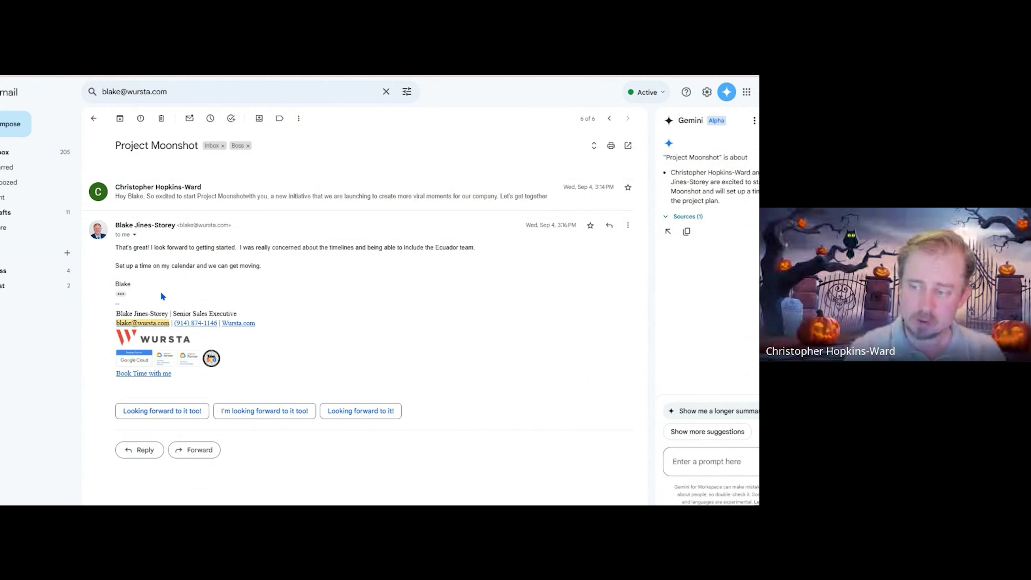
# - Start a reply to the Project Moonshot email and generate its draft with the AI writing prompt "Suggest a feedback survey"
pyautogui.click(141, 451)
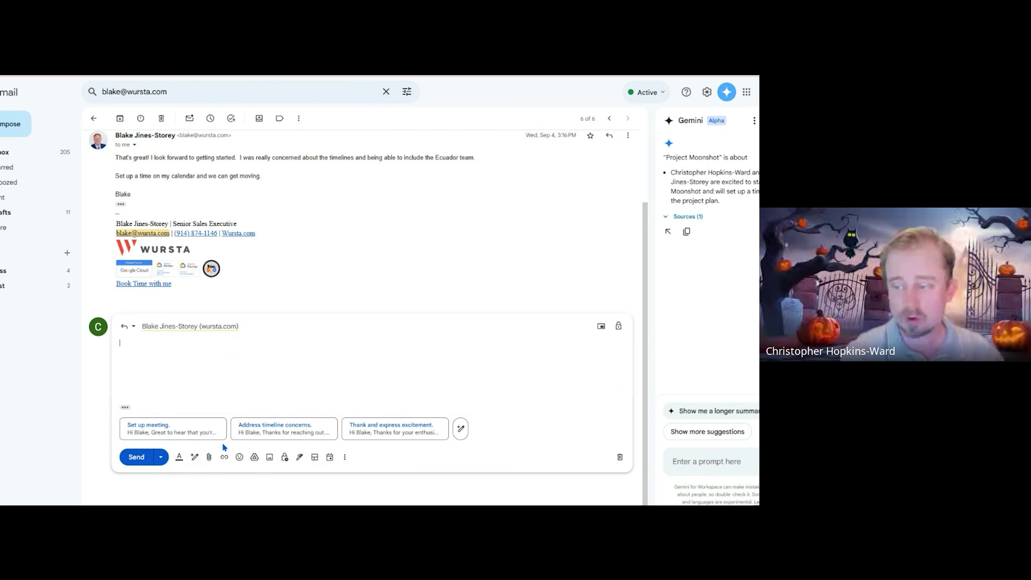
pyautogui.click(194, 457)
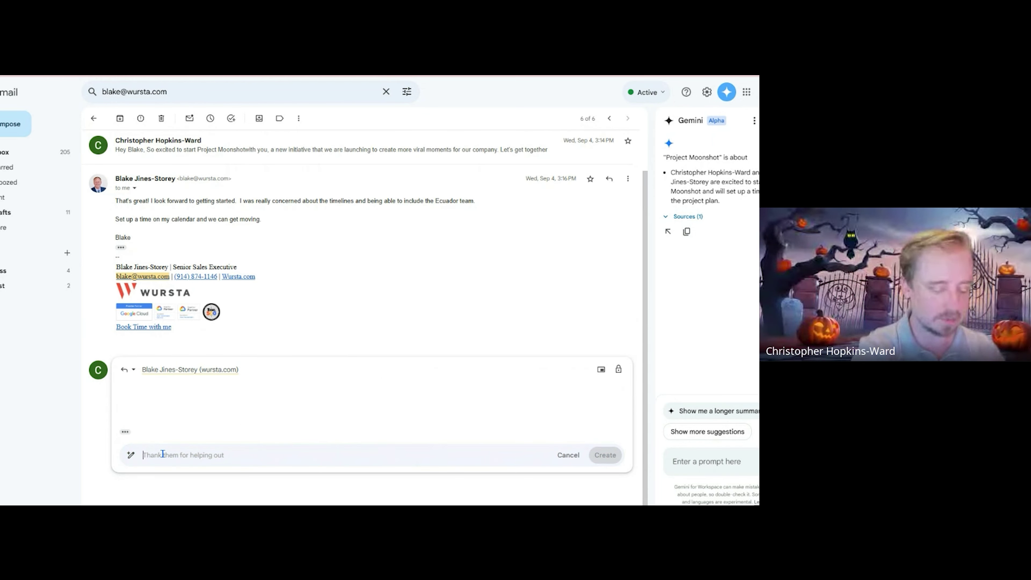
pyautogui.write('Suggest a ')
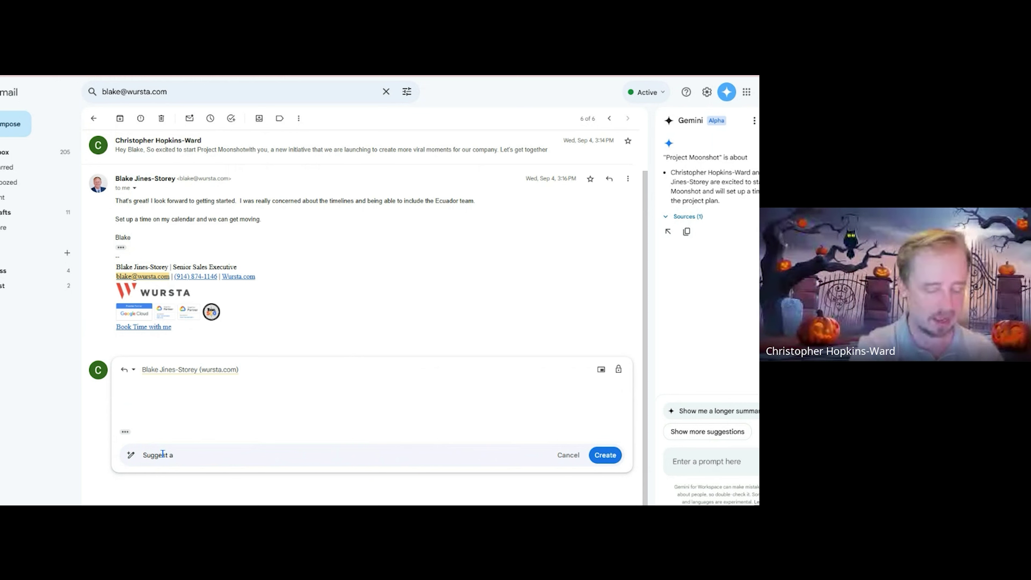
pyautogui.write('feed')
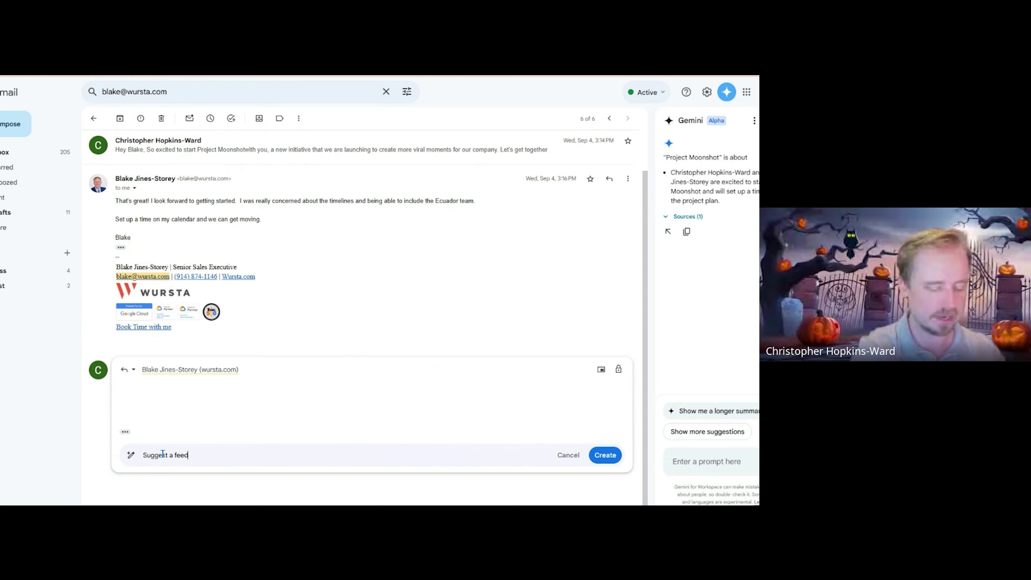
pyautogui.write('back survey')
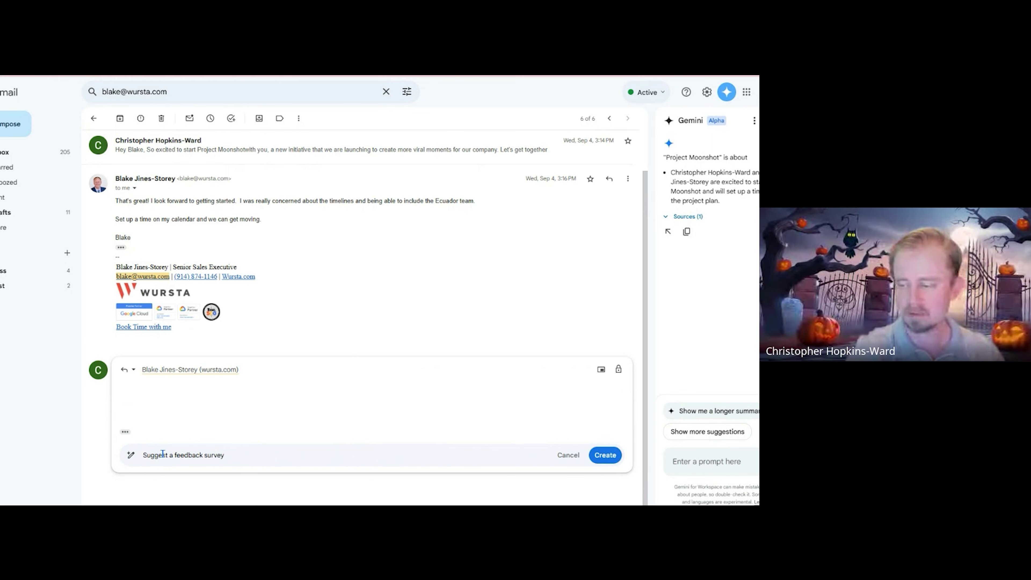
pyautogui.press('Return')
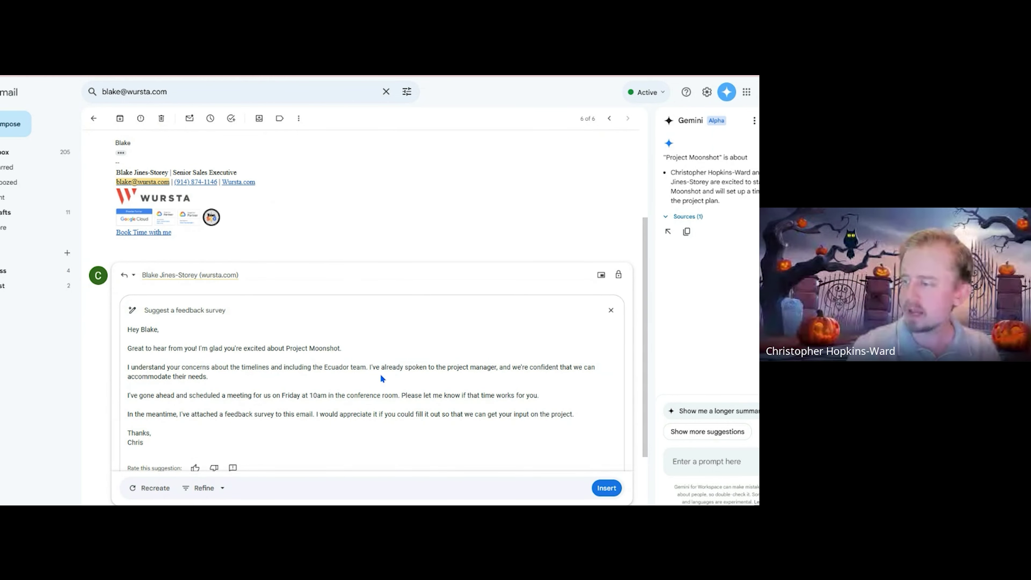
# - Review the generated reply draft, focusing on its sentences about the scheduled meeting and the attached feedback survey
pyautogui.moveTo(160, 395); pyautogui.dragTo(392, 395)
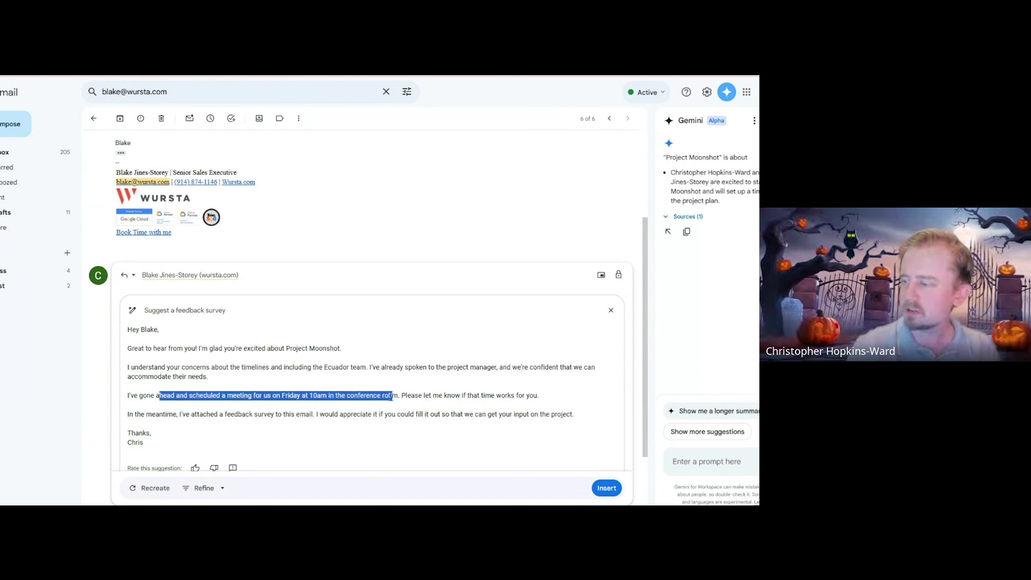
pyautogui.click(392, 396)
pyautogui.moveTo(186, 413); pyautogui.dragTo(329, 427)
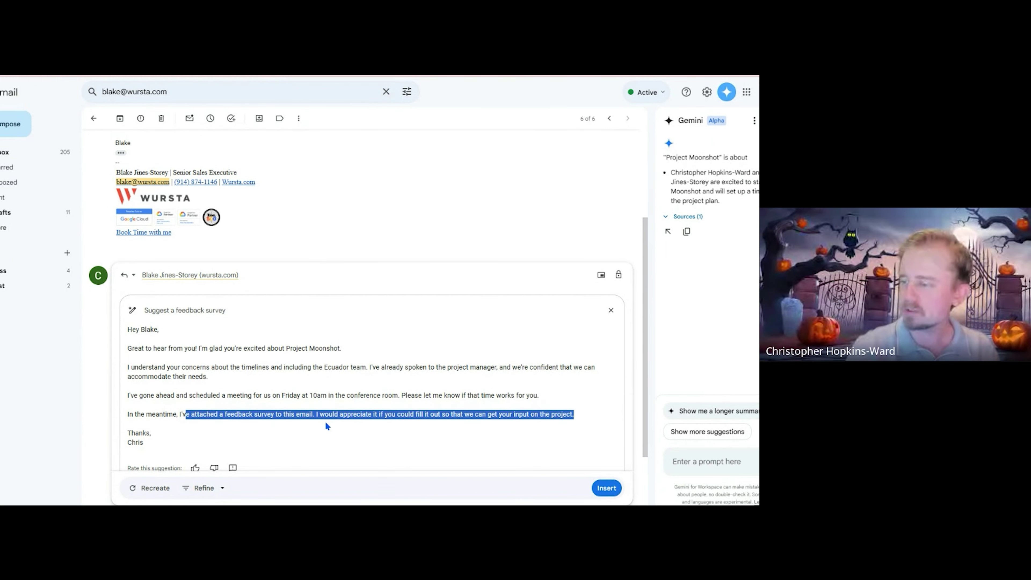
pyautogui.click(389, 434)
pyautogui.scroll(-3, 449, 445)
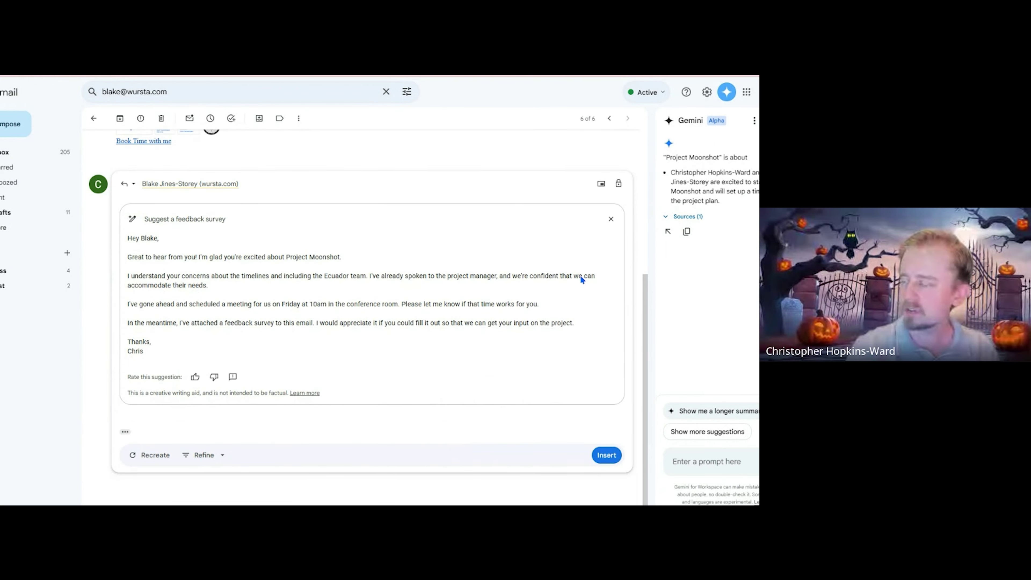
pyautogui.scroll(5, 580, 275)
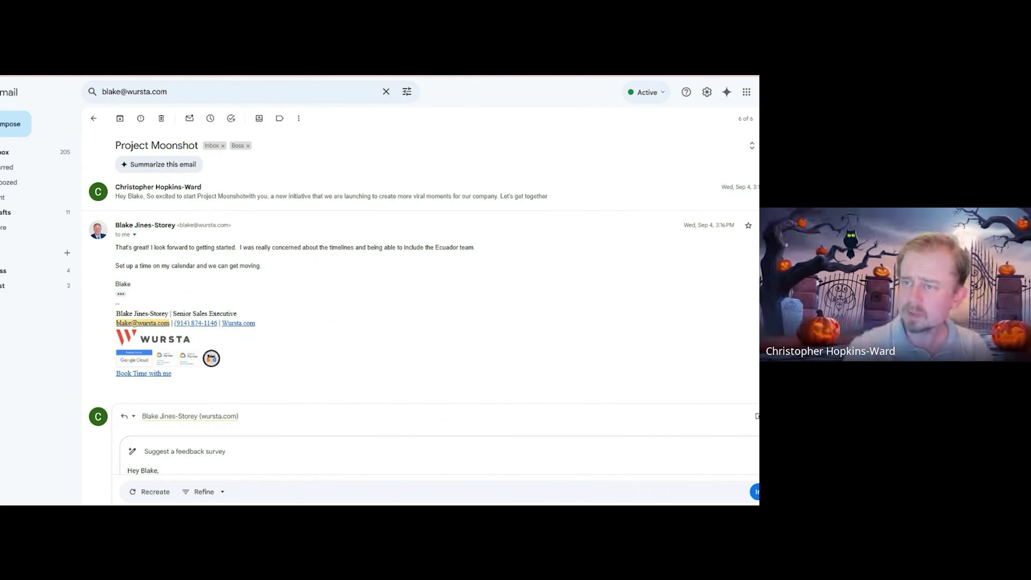
# - Open Google Drive in a new browser tab and go to the Budd Group folder inside GeminiDemos
pyautogui.hotkey('ctrl', 't')
pyautogui.write('drive')
pyautogui.press('Return')
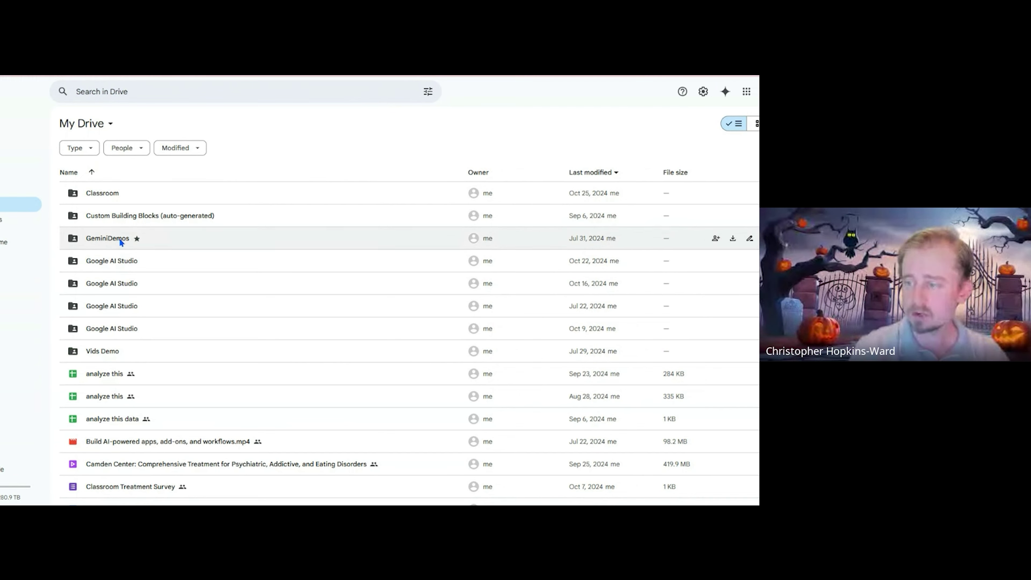
pyautogui.doubleClick(121, 239)
pyautogui.doubleClick(137, 236)
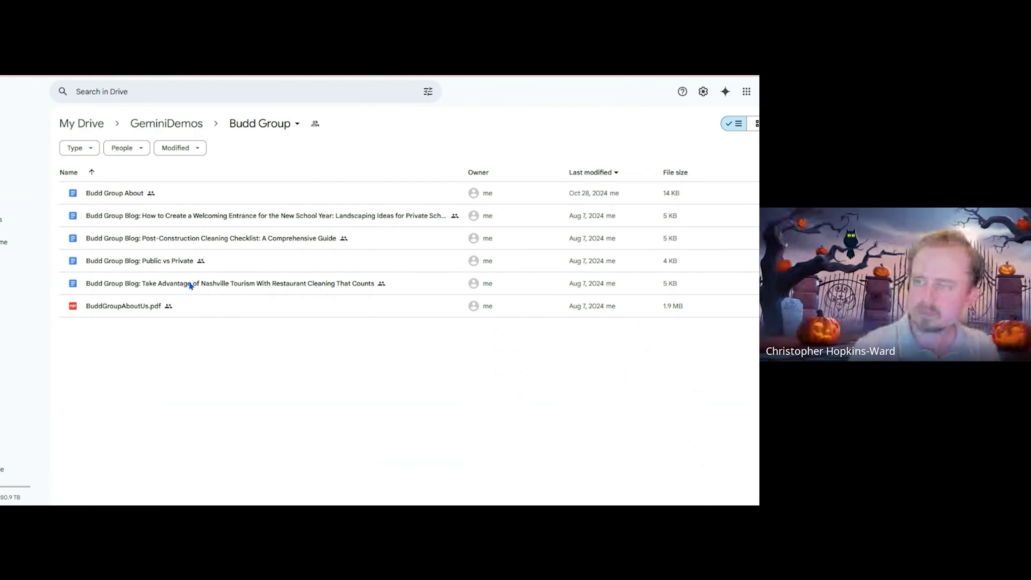
# - Open Gemini in the Budd Group folder and have it summarize all six files
pyautogui.click(726, 97)
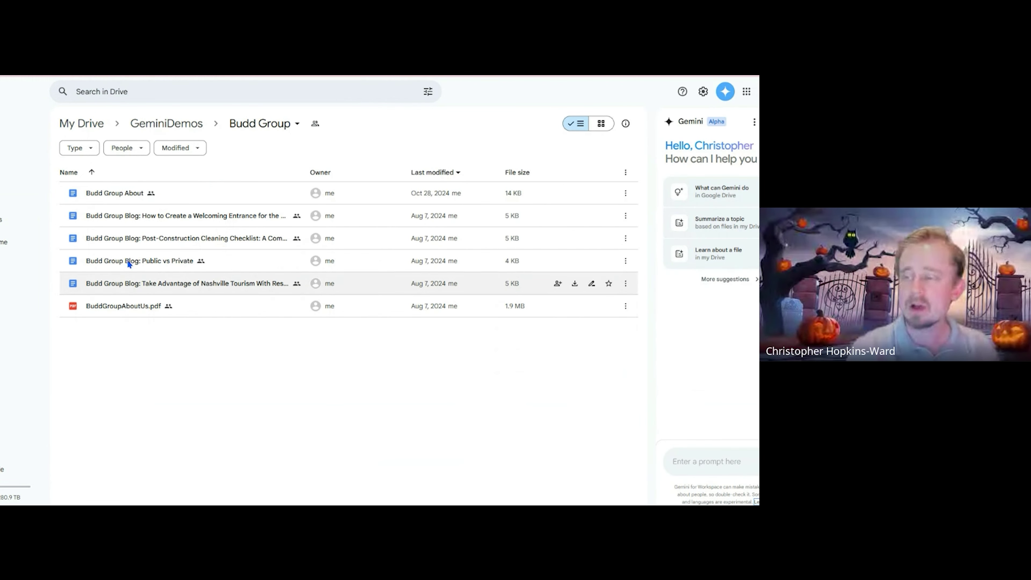
pyautogui.click(118, 193)
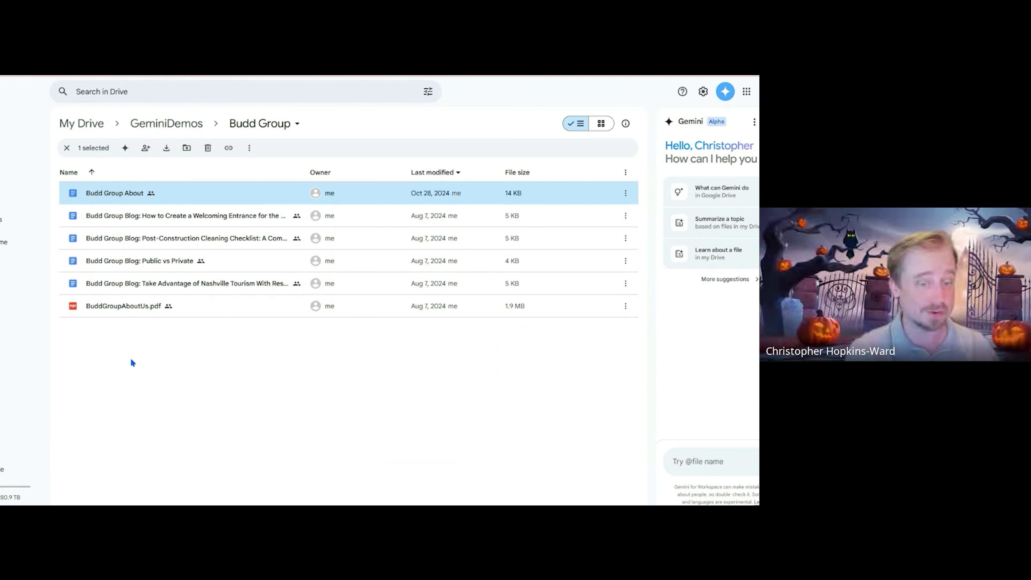
pyautogui.keyDown('shift'); pyautogui.click(122, 304); pyautogui.keyUp('shift')
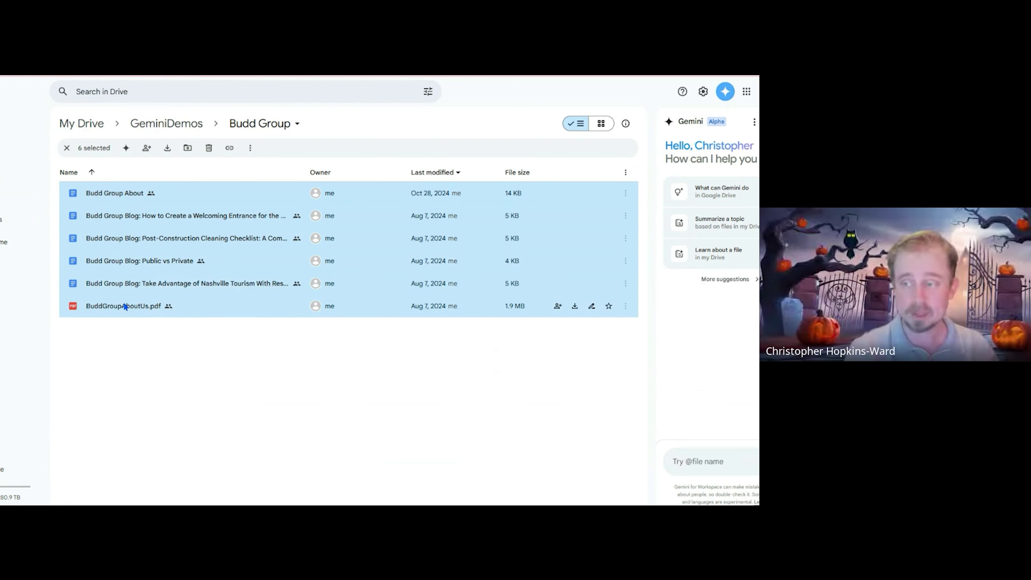
pyautogui.rightClick(108, 216)
pyautogui.click(176, 305)
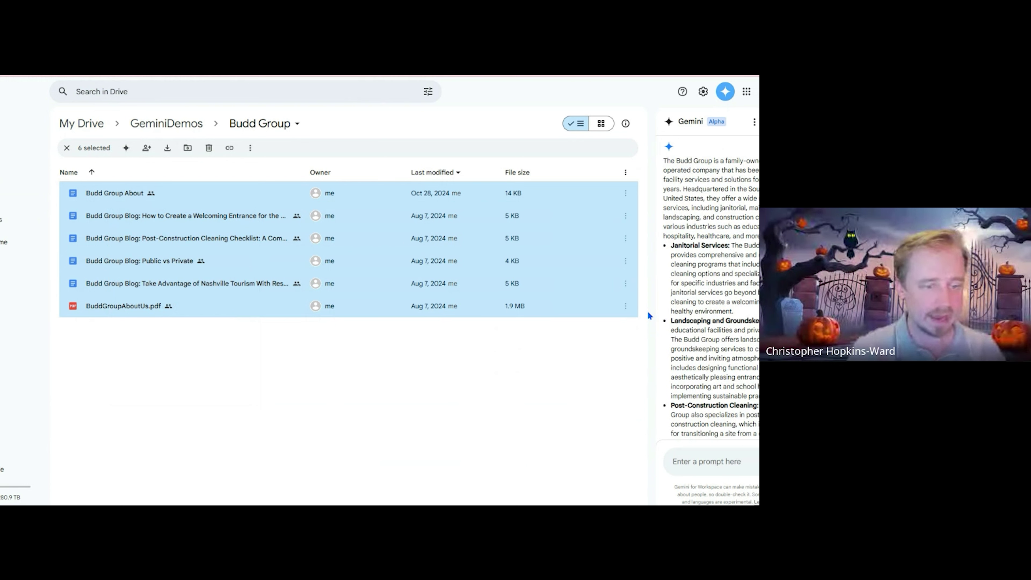
# - Examine Gemini's summary and cited sources, browse the files offered for an @ reference, and widen the side panel
pyautogui.scroll(2, 714, 327)
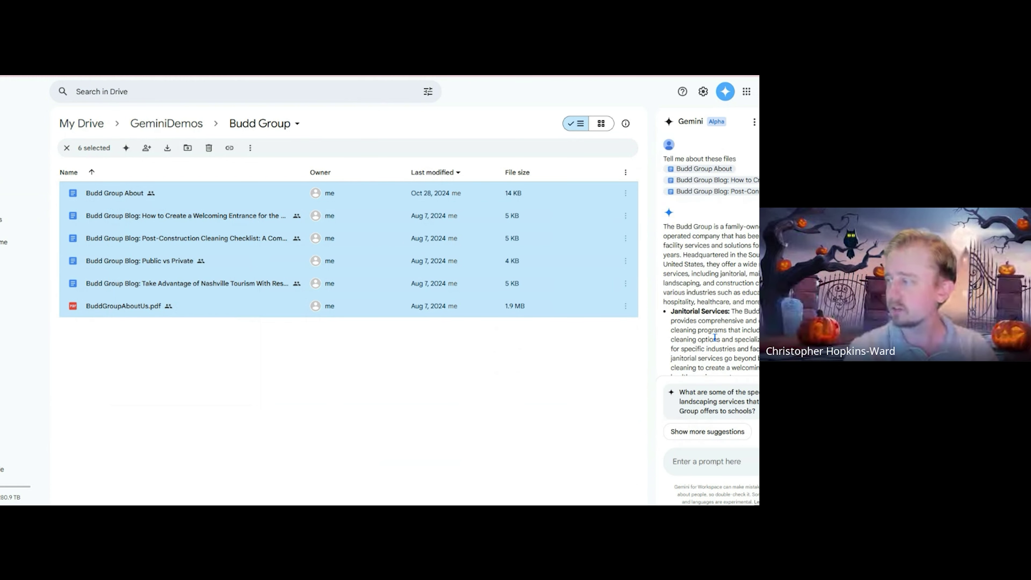
pyautogui.scroll(-10, 709, 244)
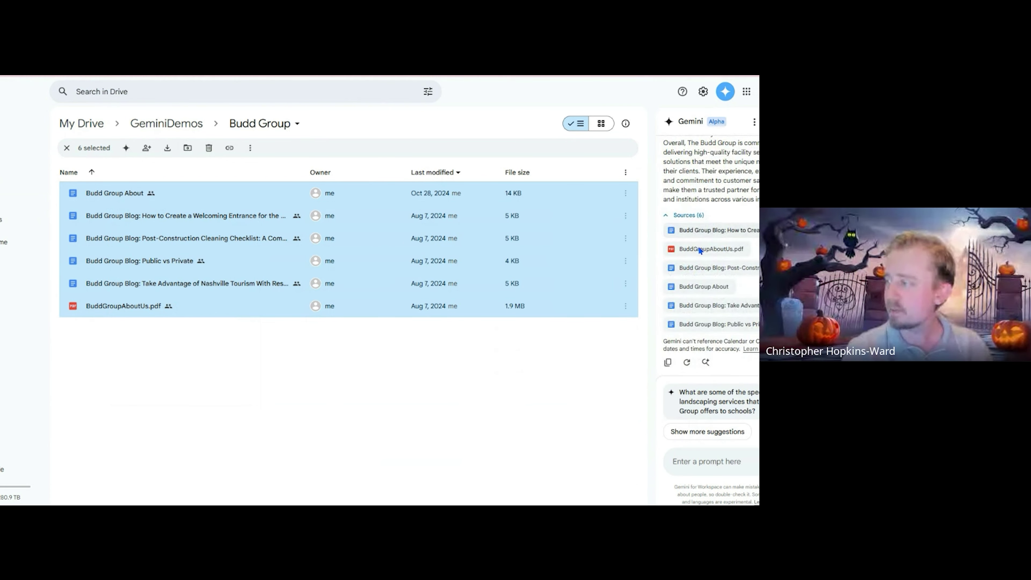
pyautogui.click(700, 452)
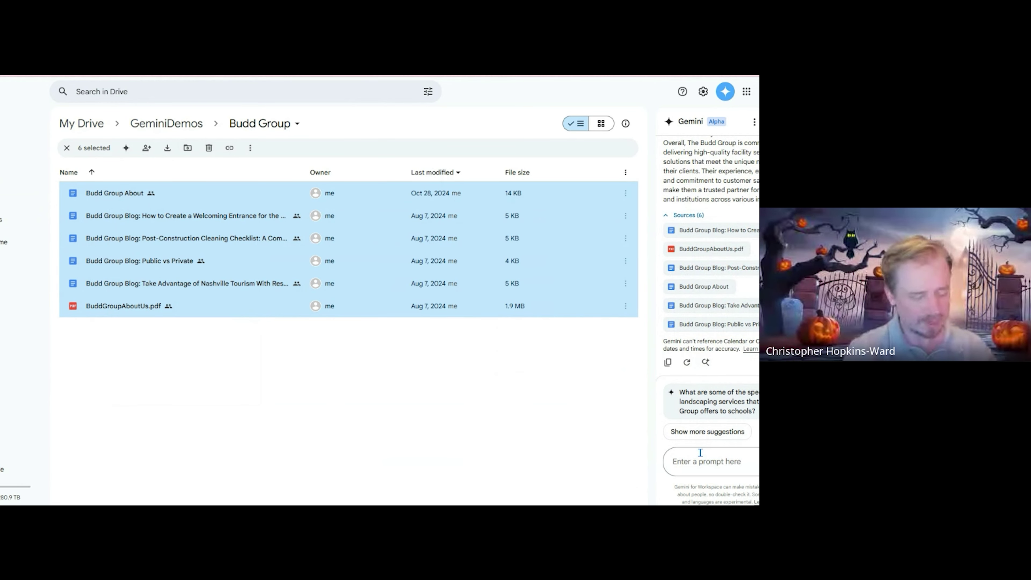
pyautogui.write('@')
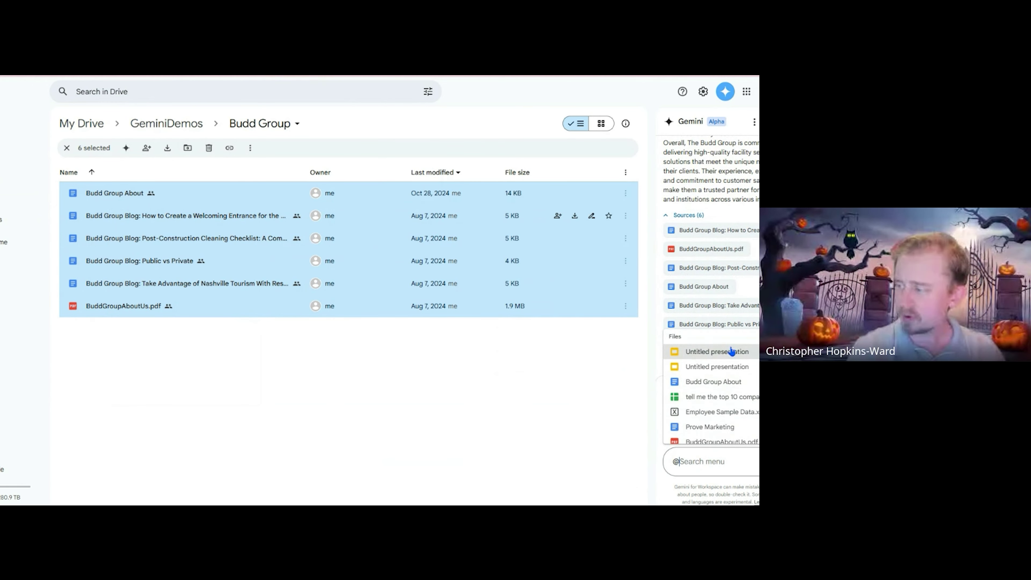
pyautogui.scroll(-3, 726, 386)
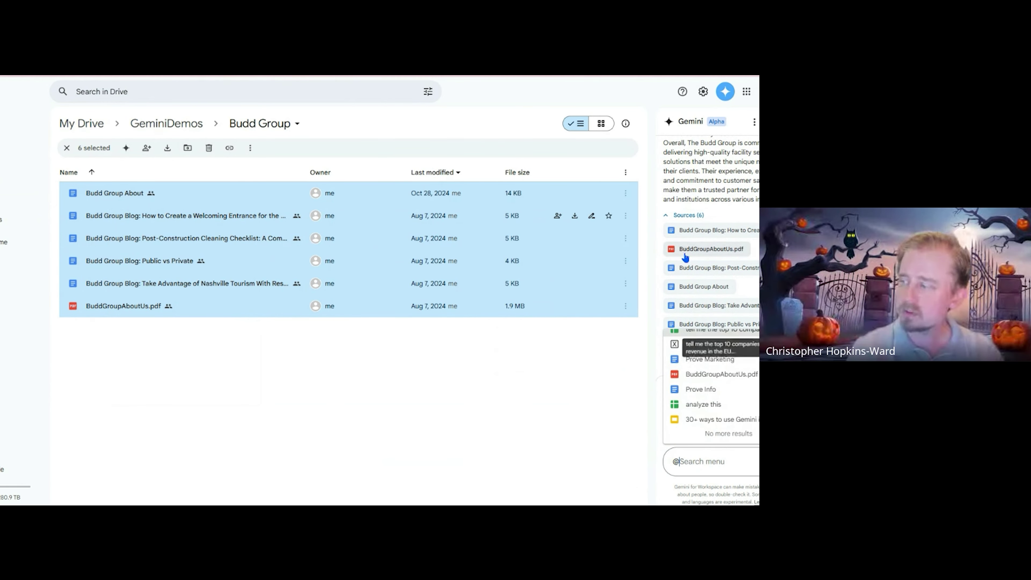
pyautogui.moveTo(651, 260); pyautogui.dragTo(341, 260)
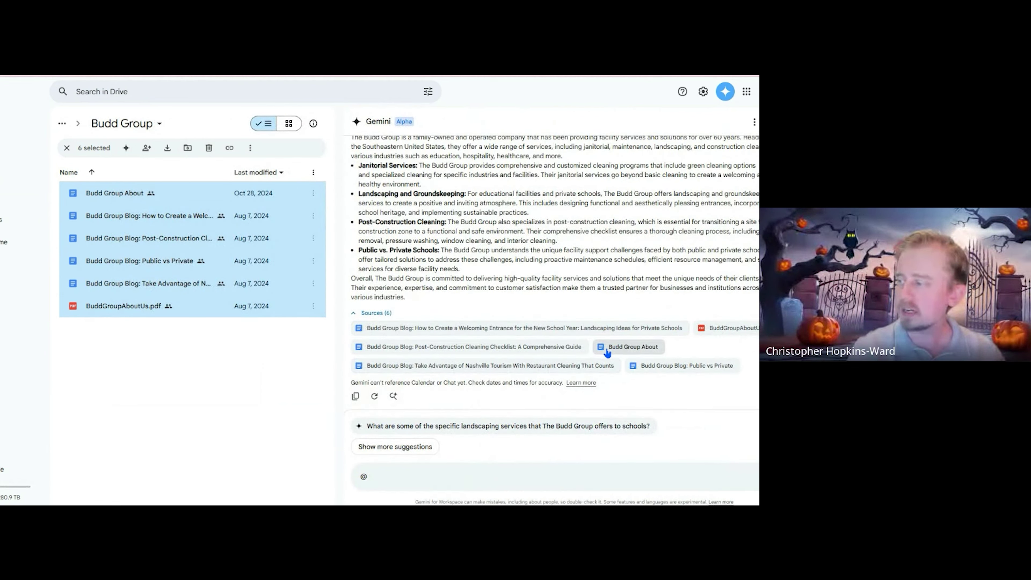
# - Open the Budd Group About document and widen its Gemini side panel
pyautogui.click(150, 232)
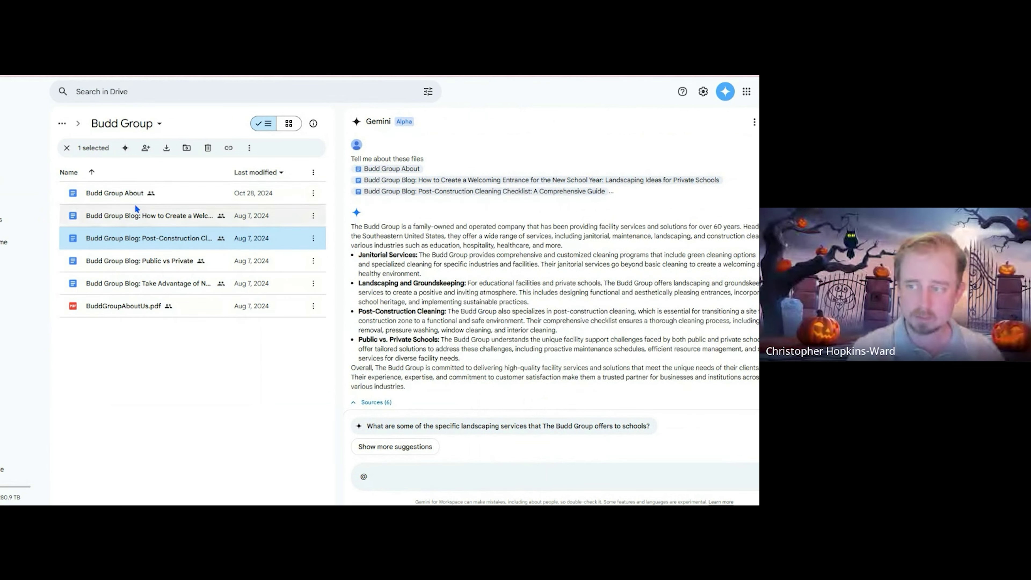
pyautogui.doubleClick(114, 193)
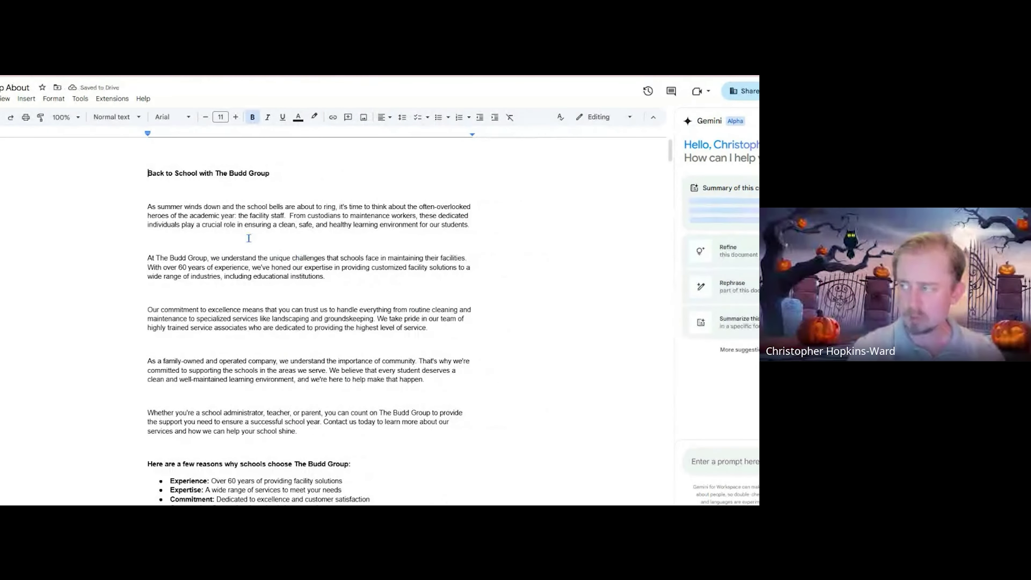
pyautogui.moveTo(674, 178); pyautogui.dragTo(384, 189)
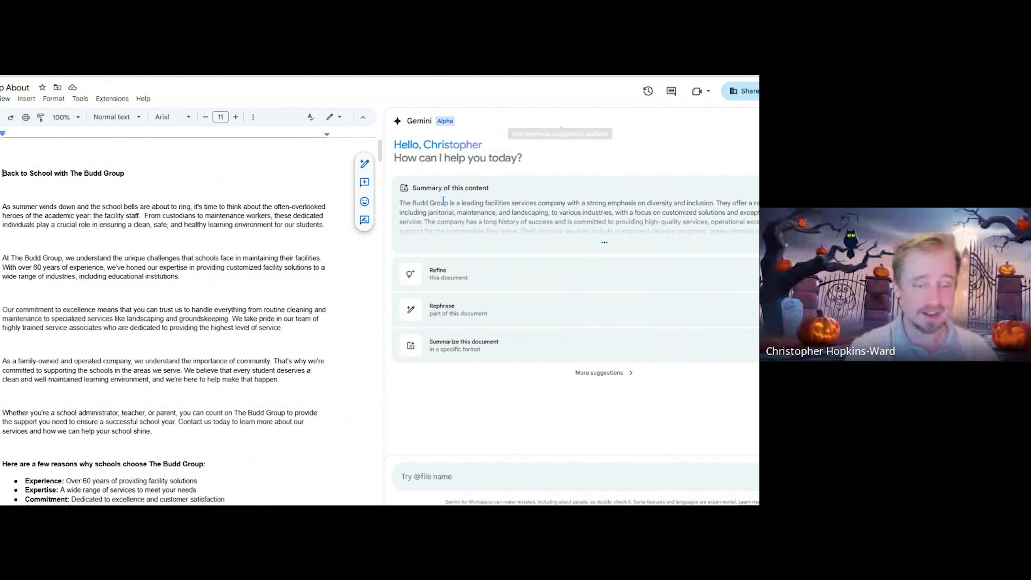
# - Expand Gemini's summary of the Budd Group About document and look through the document's pages
pyautogui.click(604, 242)
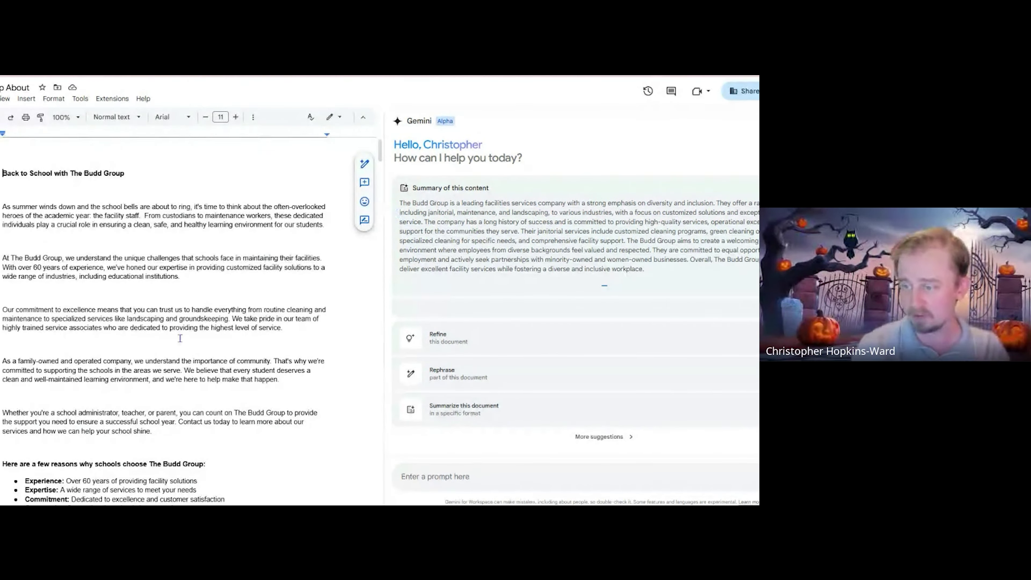
pyautogui.scroll(-10, 182, 345)
pyautogui.scroll(-20, 184, 350)
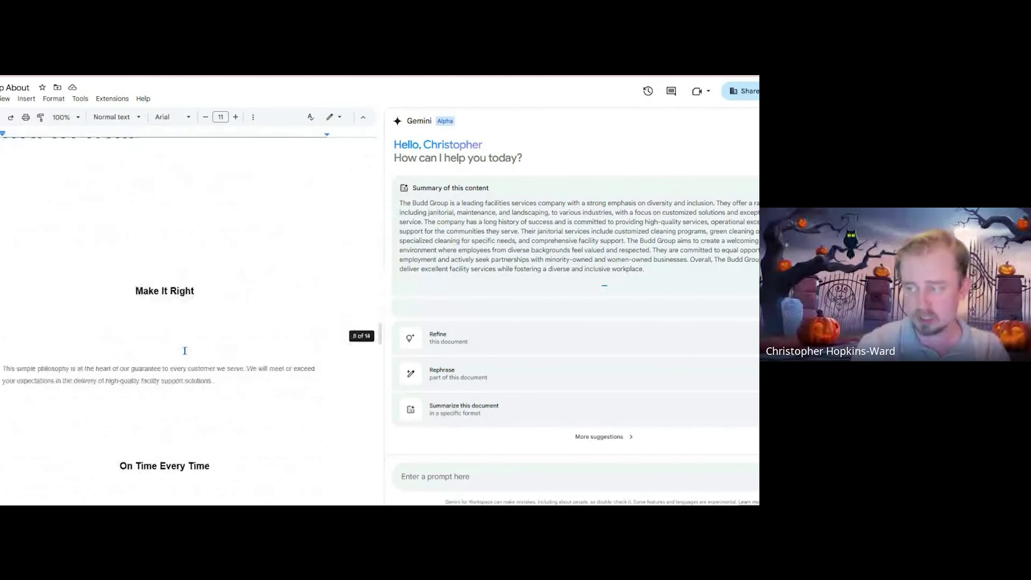
pyautogui.scroll(20, 185, 350)
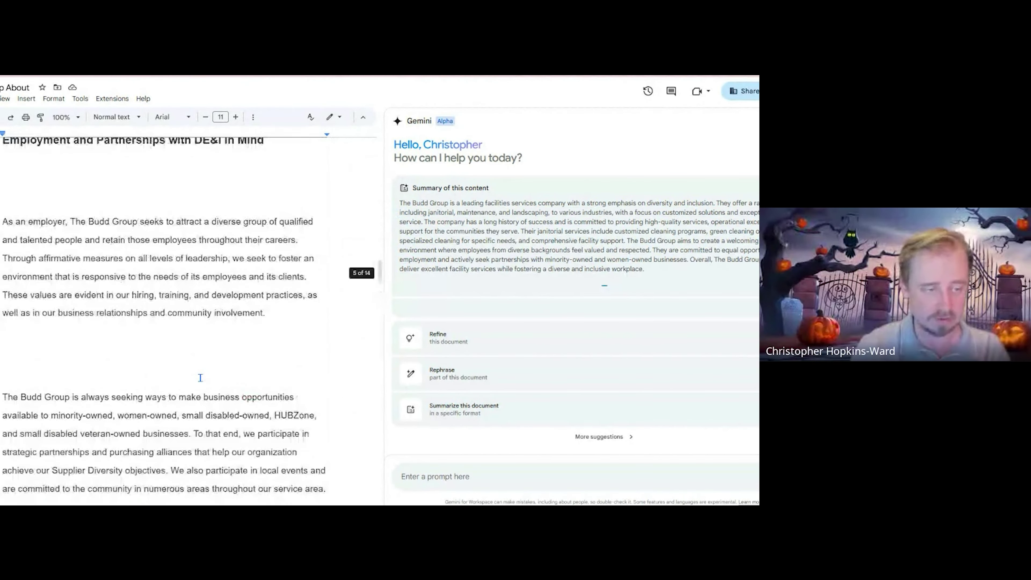
pyautogui.scroll(10, 190, 355)
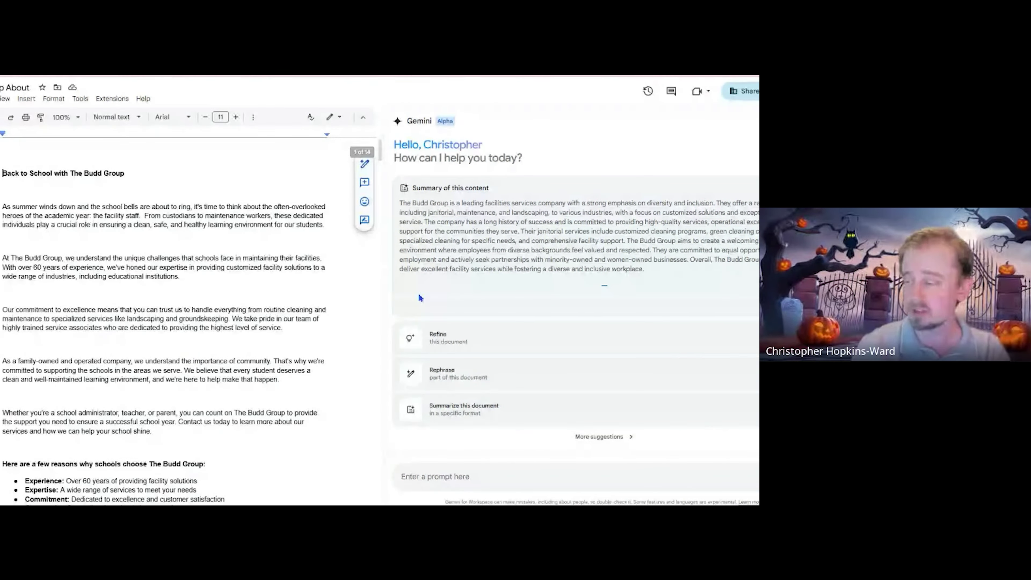
# - Reference the file "Budd Group Blog: Post-Construction Cleaning Checklist: A Comprehensive Guide" in a new Gemini prompt
pyautogui.click(558, 471)
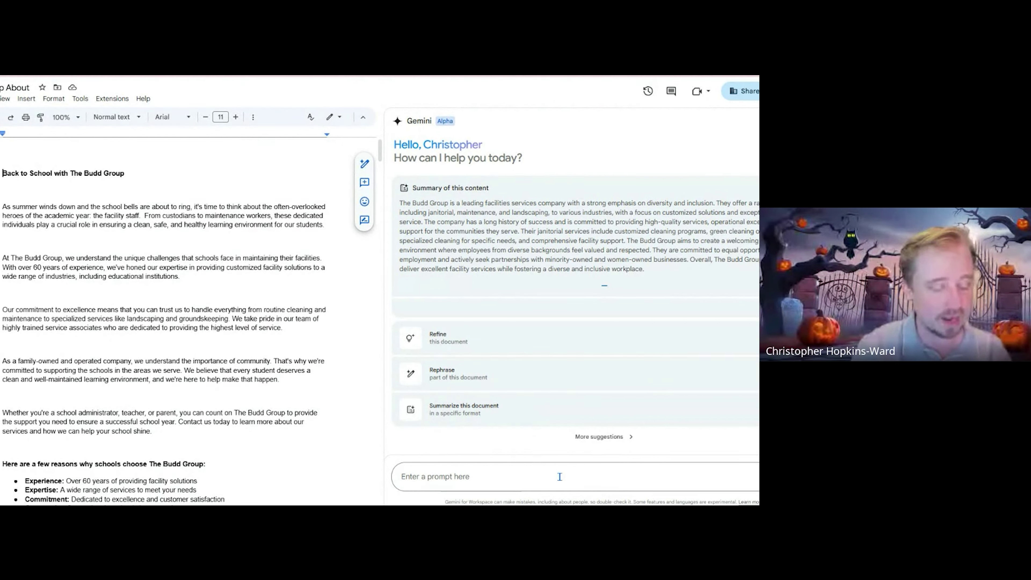
pyautogui.write('@')
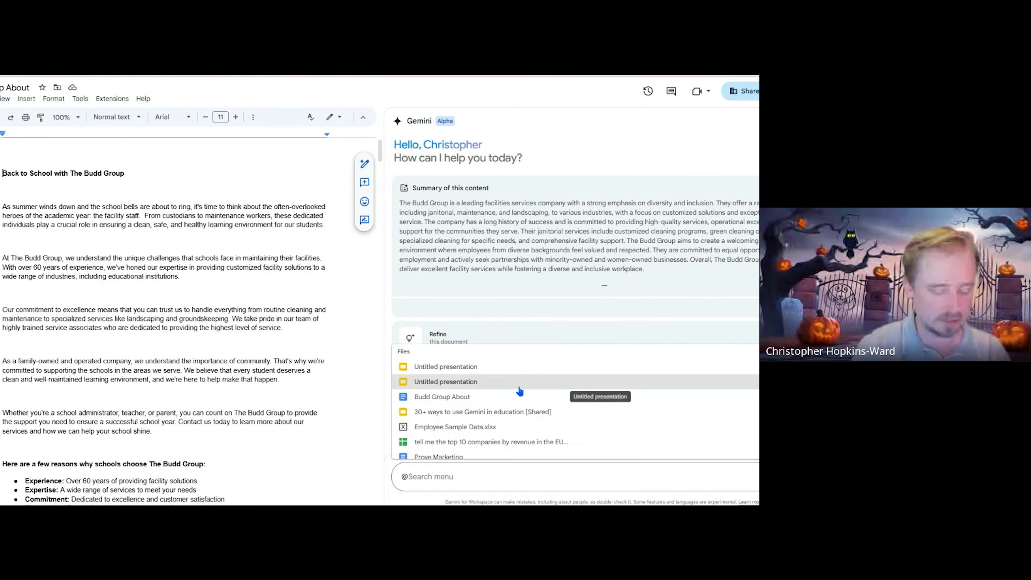
pyautogui.write('budd')
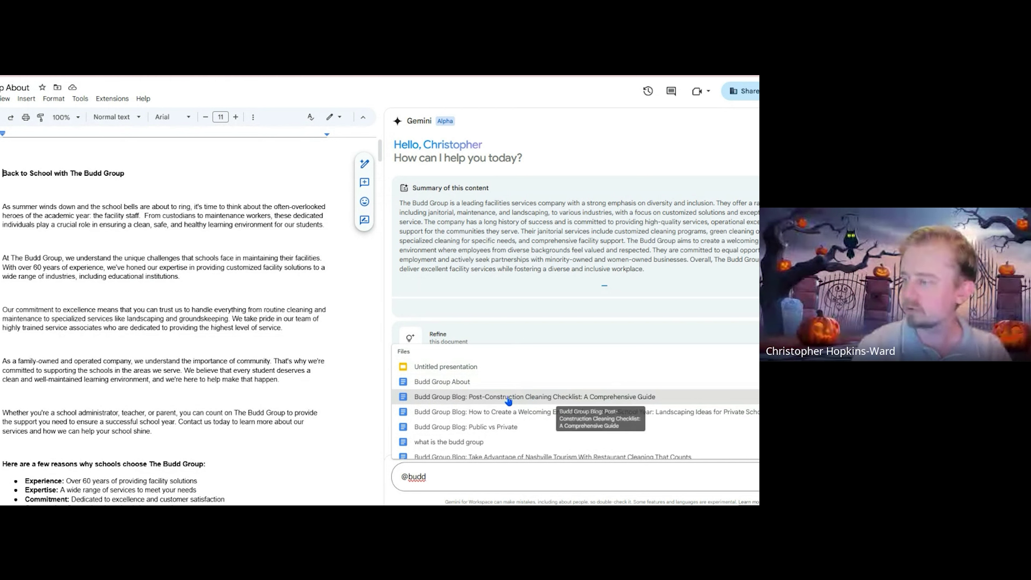
pyautogui.click(487, 401)
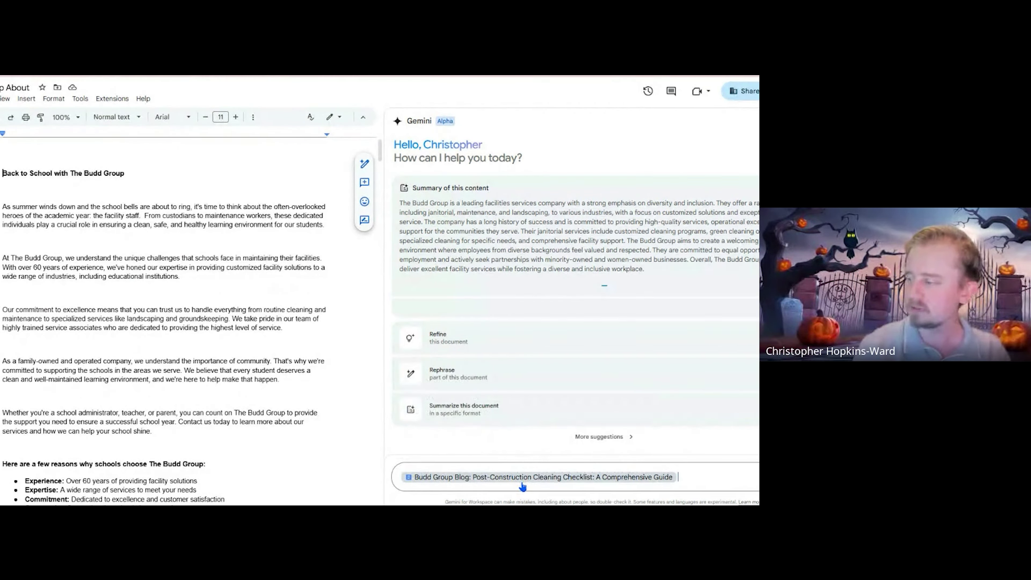
# - Complete and submit the prompt as "write a blog about budd groups origins and their cleaning check list"
pyautogui.write('write a ')
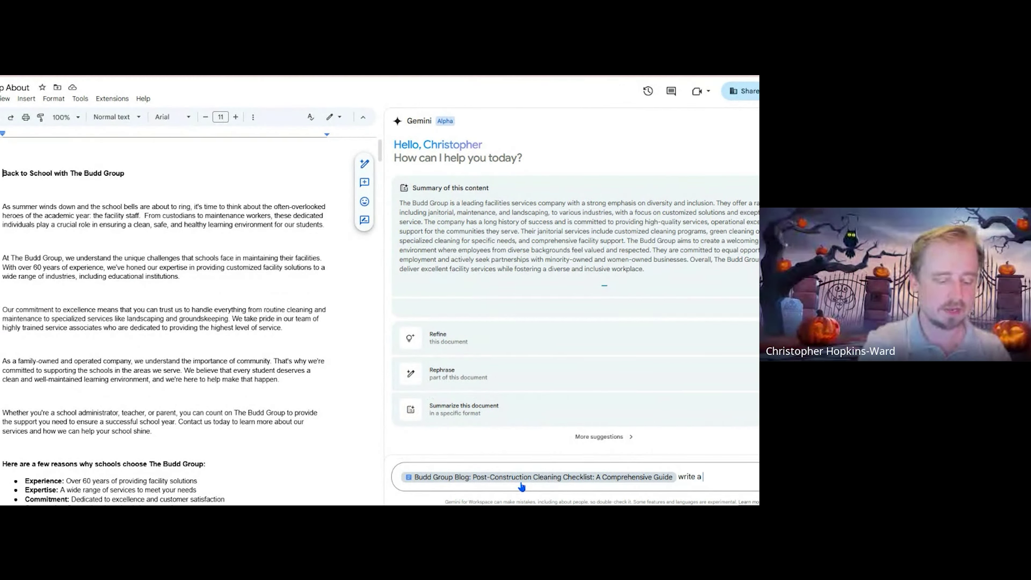
pyautogui.write('blog about budd')
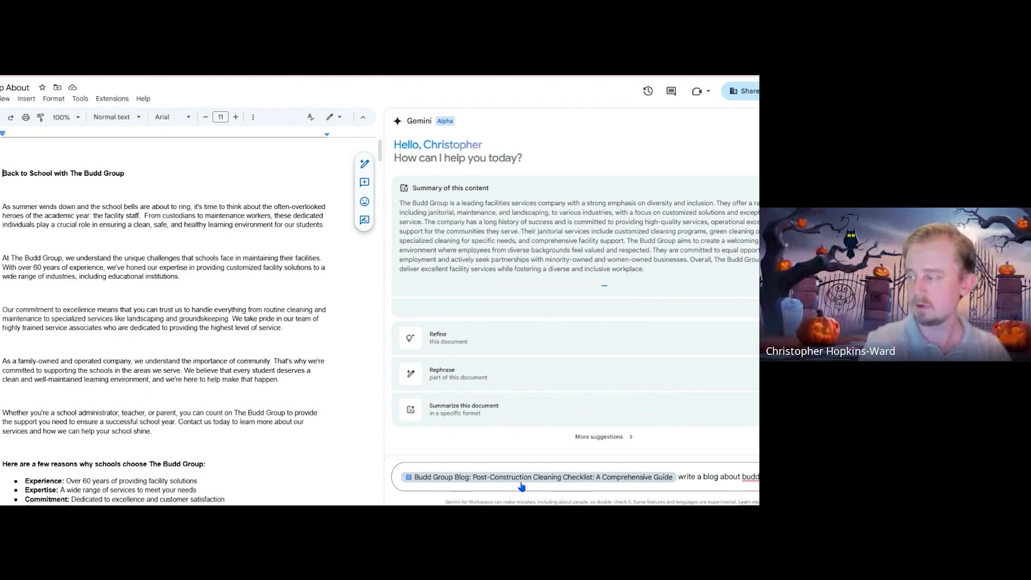
pyautogui.write(' origina')
pyautogui.press('BackSpace')
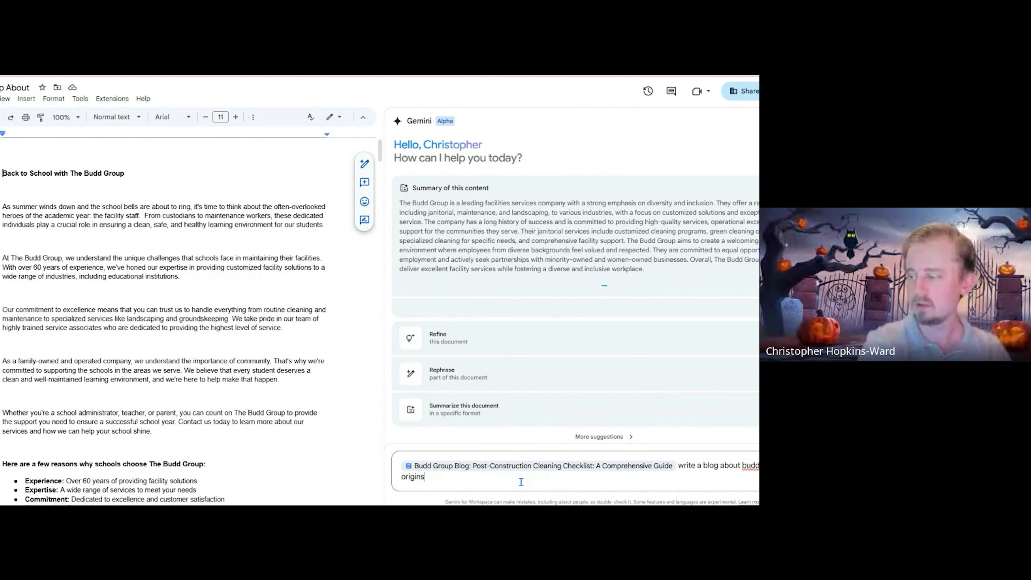
pyautogui.write('s and thewi')
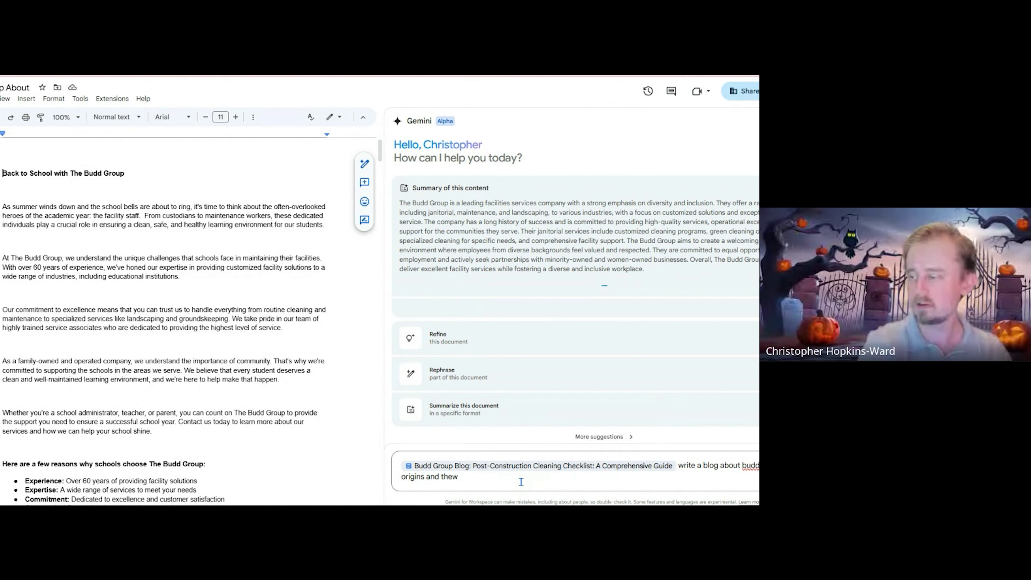
pyautogui.press('BackSpace')
pyautogui.write('ir cleanm')
pyautogui.press('BackSpace')
pyautogui.write('ing check')
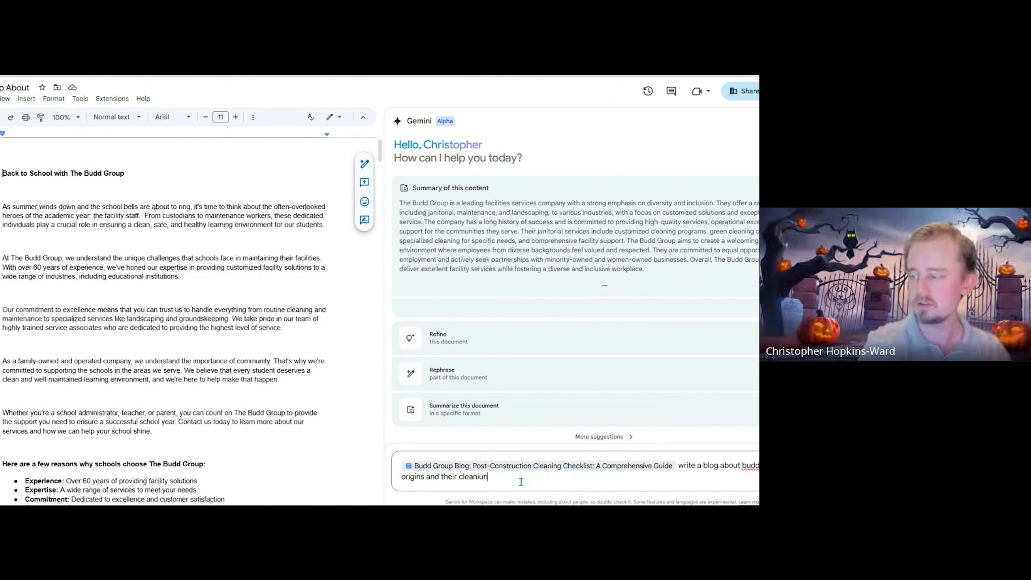
pyautogui.write(' list')
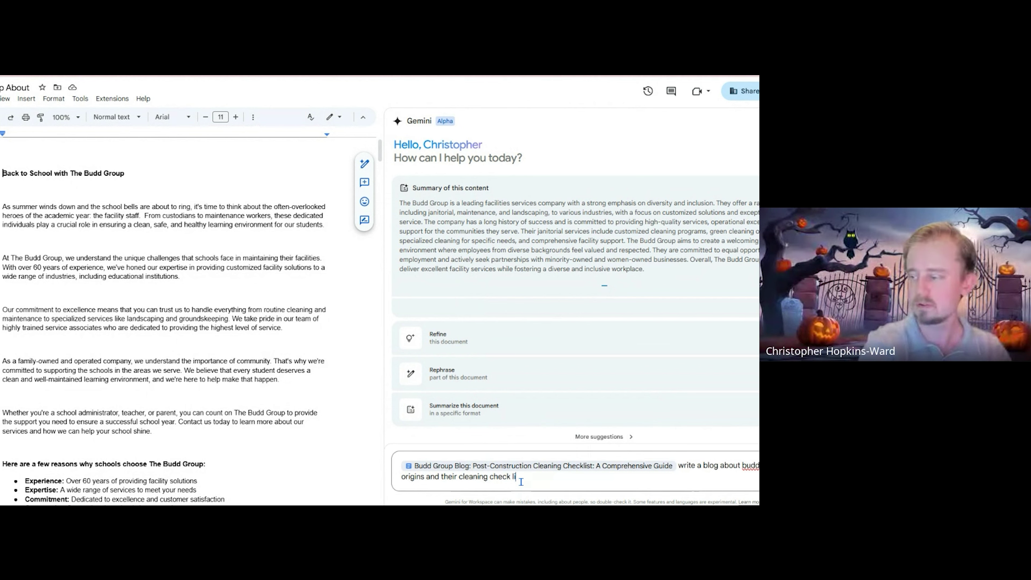
pyautogui.press('Return')
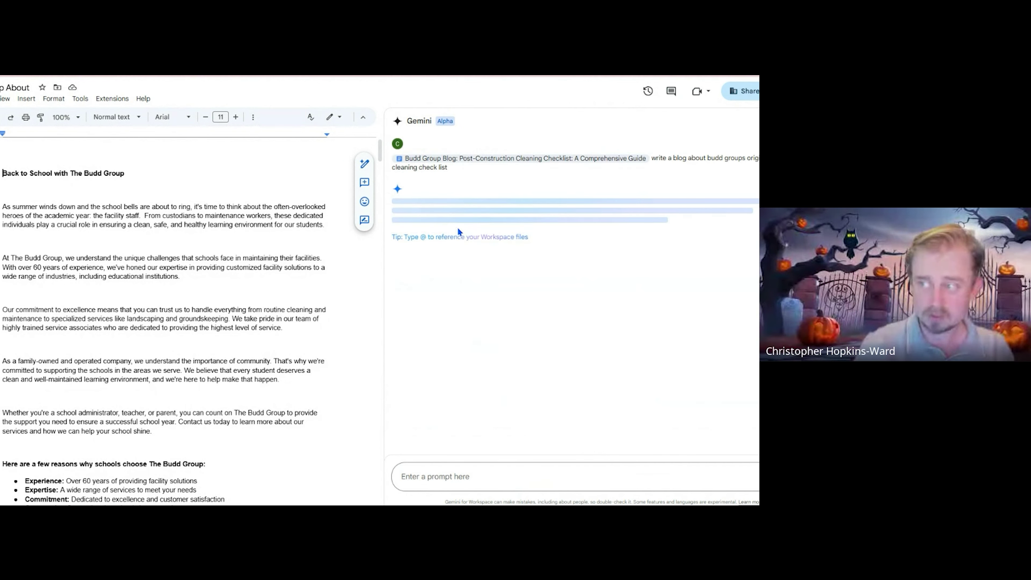
# - Widen the Gemini side panel and insert the generated blog at the start of the document
pyautogui.click(384, 204)
pyautogui.moveTo(384, 204); pyautogui.dragTo(349, 205)
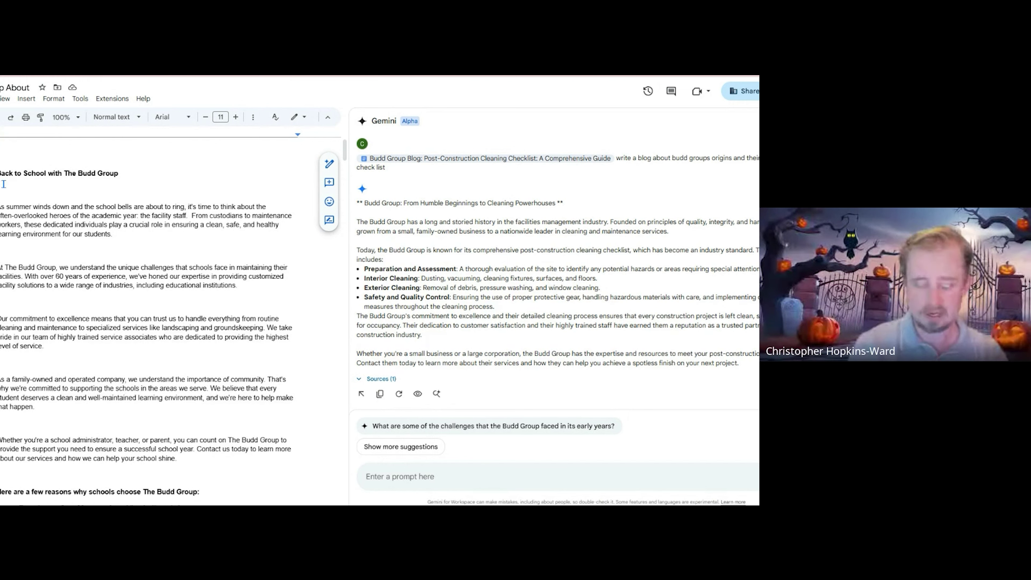
pyautogui.click(361, 394)
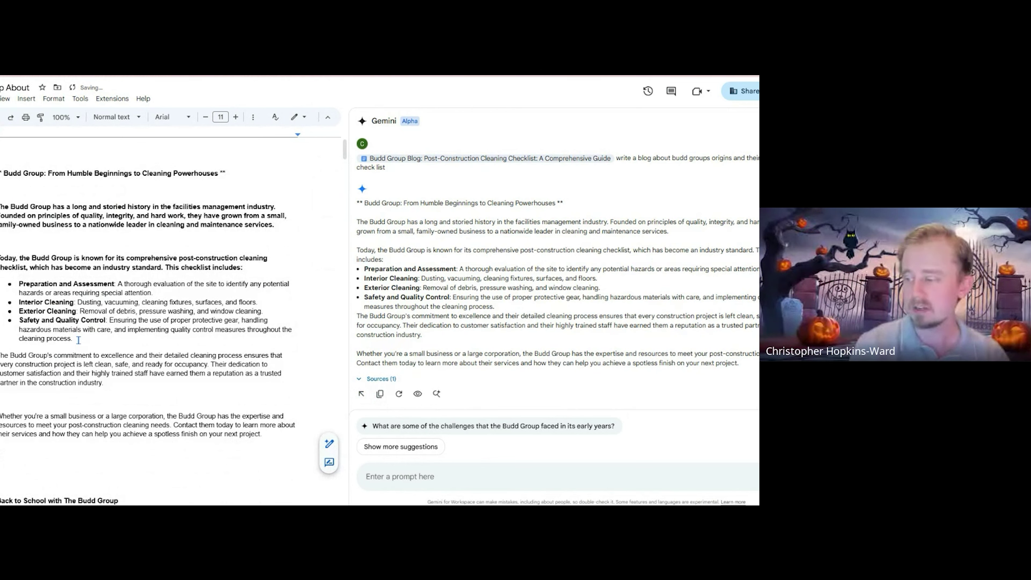
# - Bulletize the inserted paragraph about the Budd Group's commitment to excellence and insert the bulleted version below it
pyautogui.moveTo(162, 390); pyautogui.dragTo(8, 356)
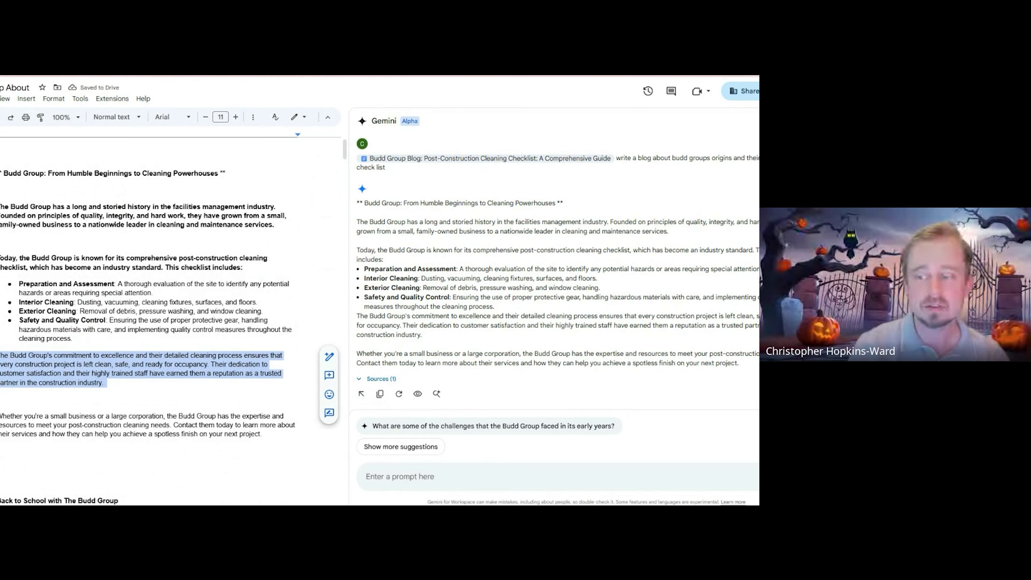
pyautogui.rightClick(10, 360)
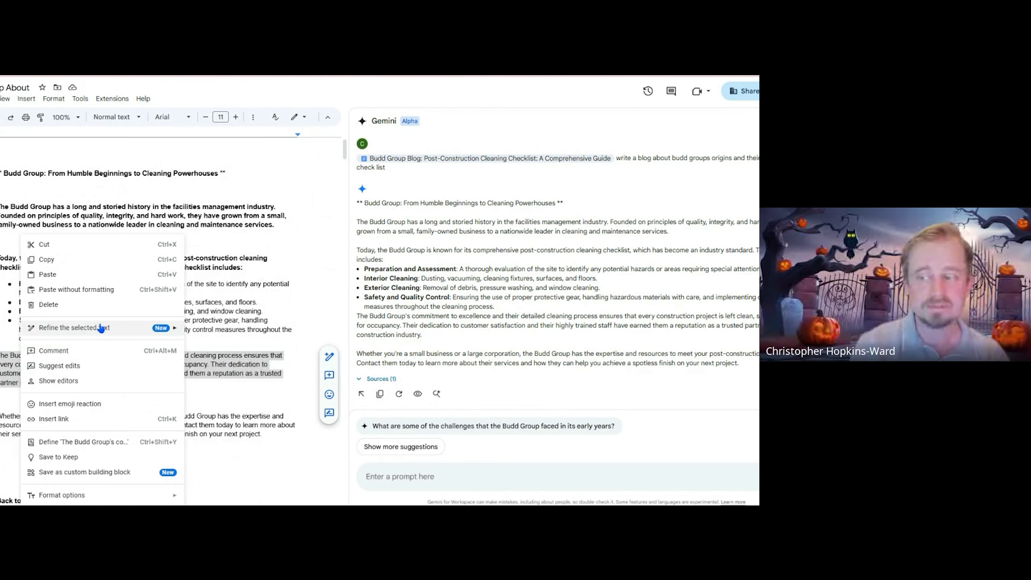
pyautogui.moveTo(166, 335)
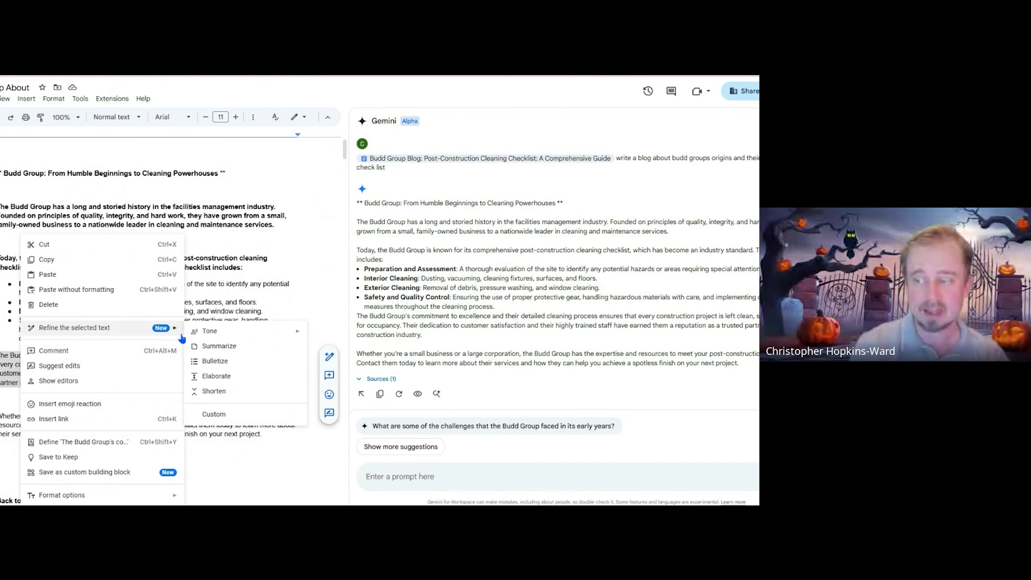
pyautogui.click(219, 388)
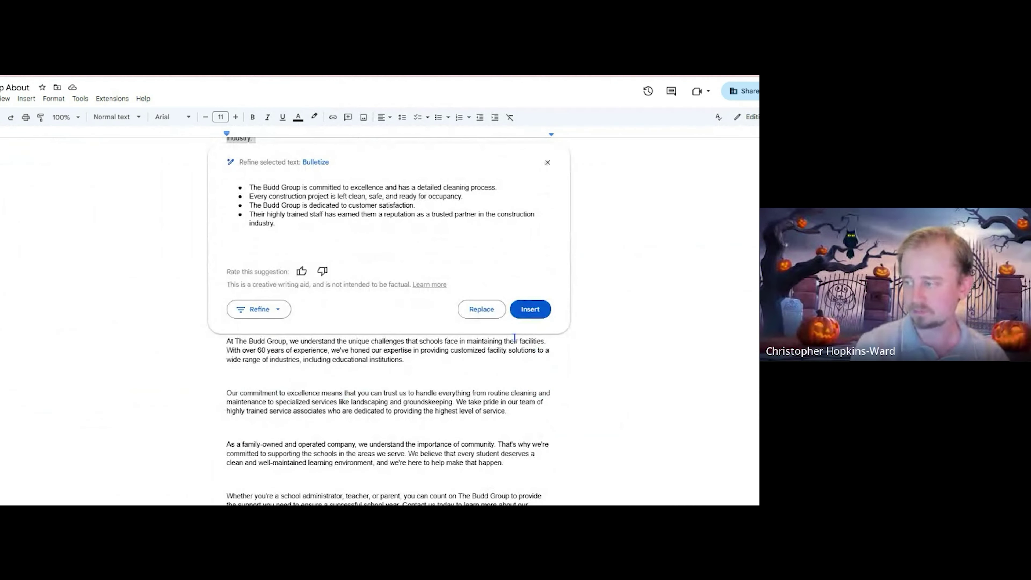
pyautogui.click(527, 312)
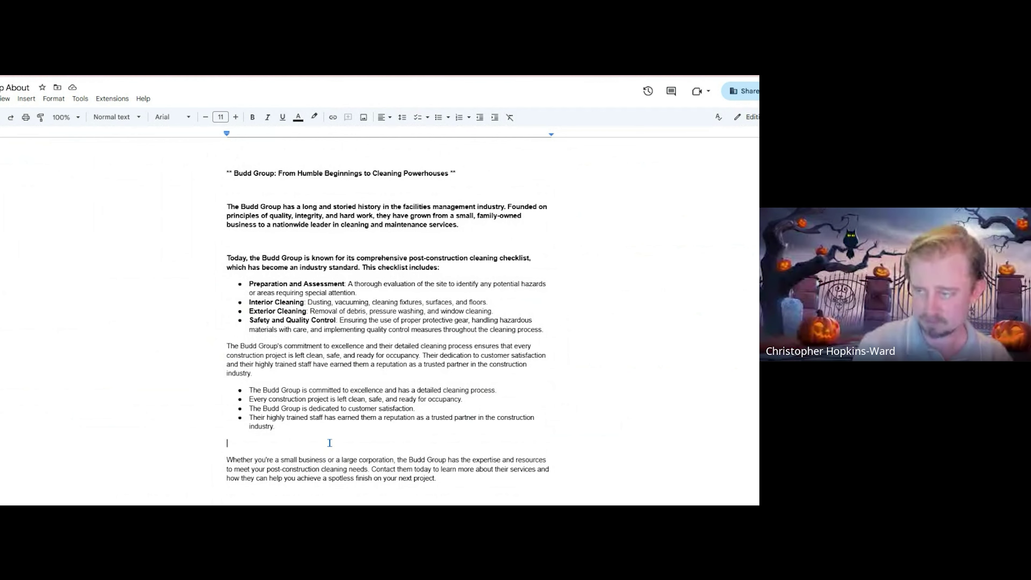
# - Close the Gemini panel in the Budd Group Drive folder and create a new Google Slides presentation in a new tab
pyautogui.hotkey('ctrl', 'Tab')
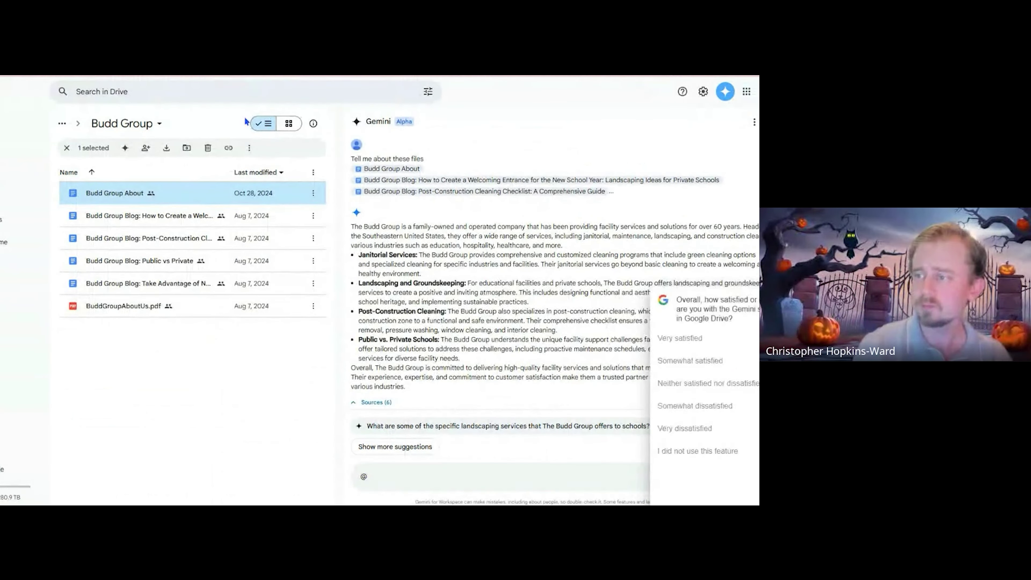
pyautogui.click(724, 92)
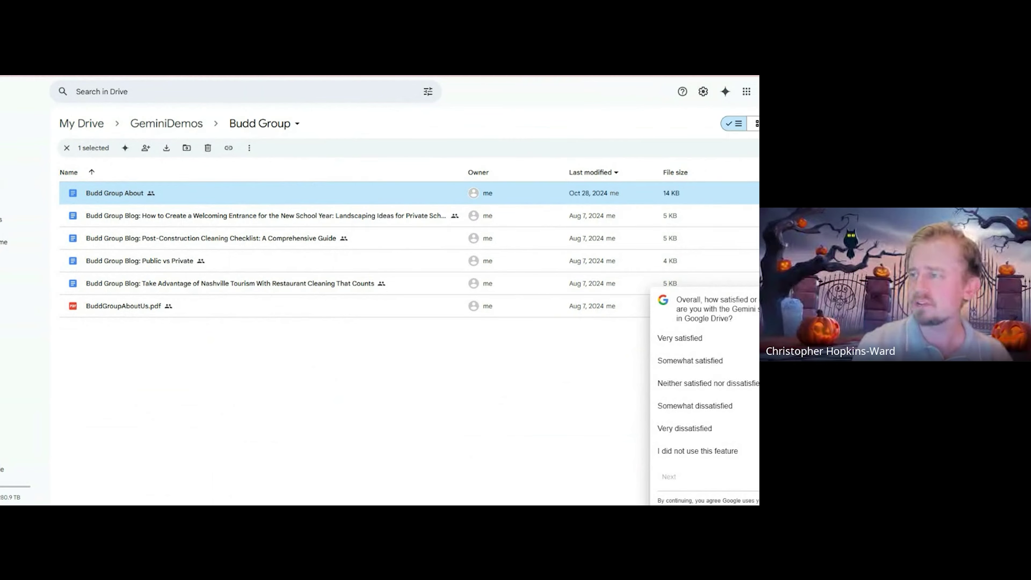
pyautogui.hotkey('ctrl', 't')
pyautogui.write('slides.')
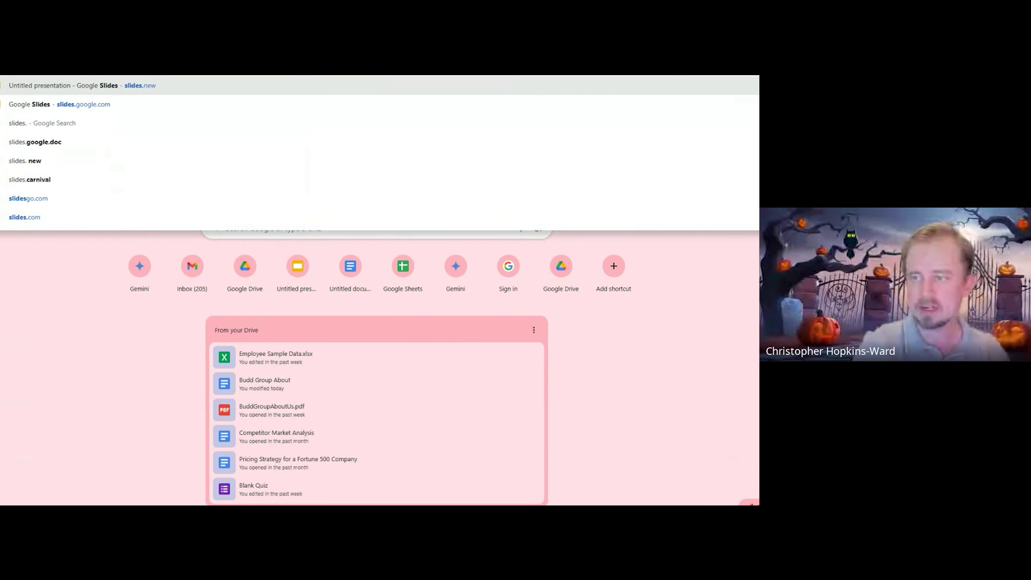
pyautogui.press('Return')
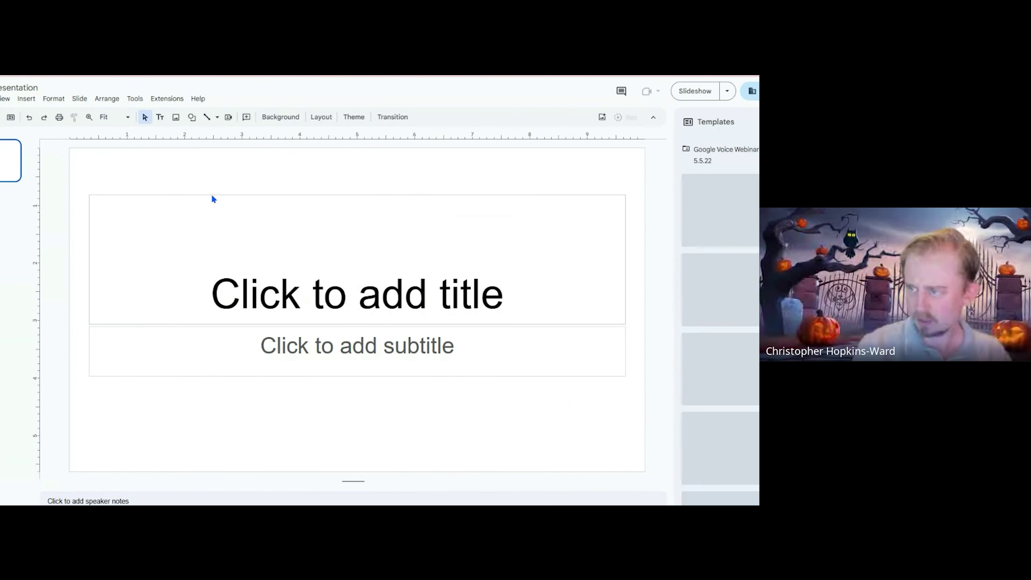
# - Delete the title and subtitle placeholders from the first slide and open a widened Gemini side panel
pyautogui.moveTo(254, 184); pyautogui.dragTo(338, 418)
pyautogui.press('Delete')
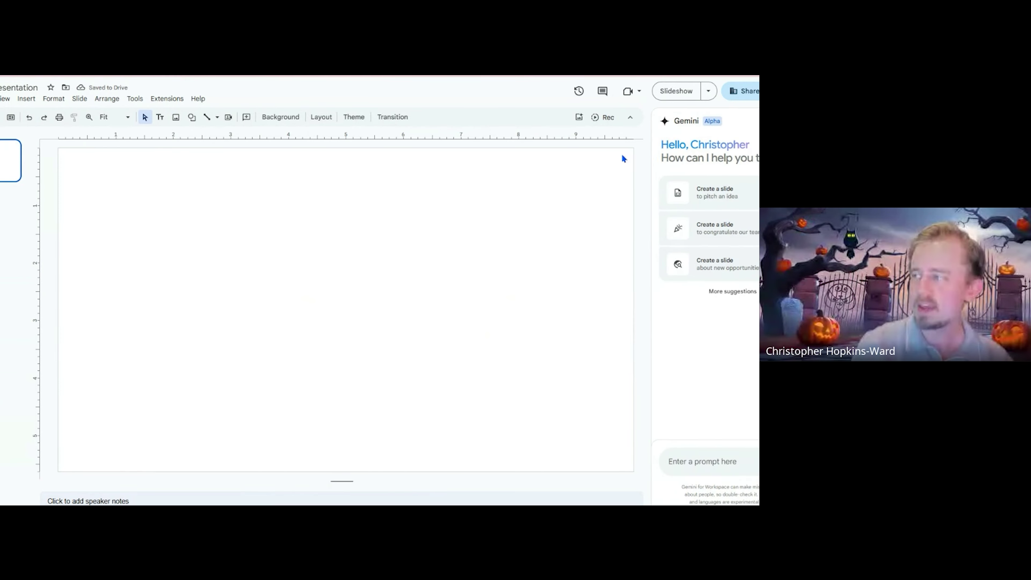
pyautogui.click(564, 477)
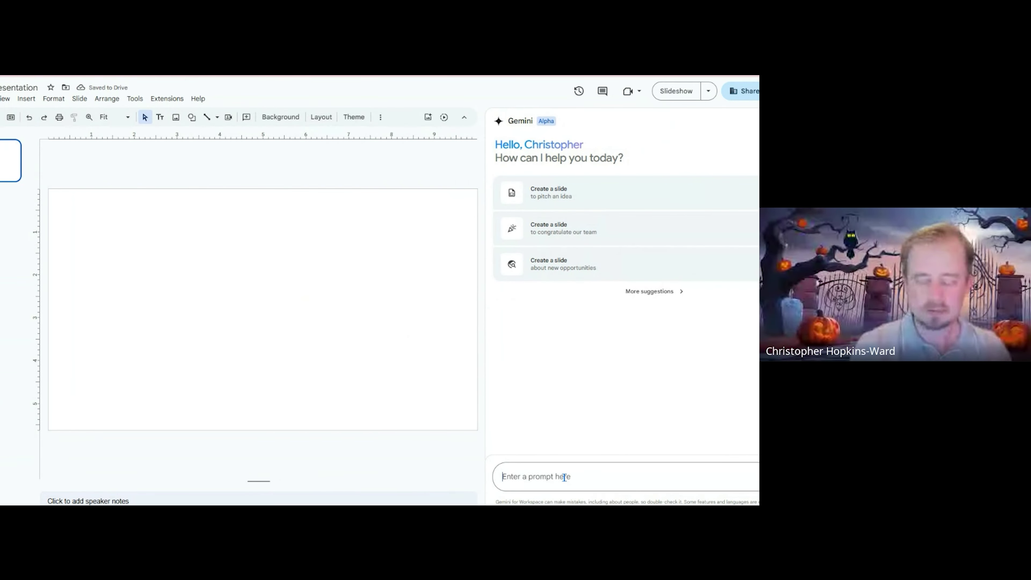
# - Reference Budd Group About, have Gemini "create a slide with budd groups goals", and widen the side panel further
pyautogui.write('@')
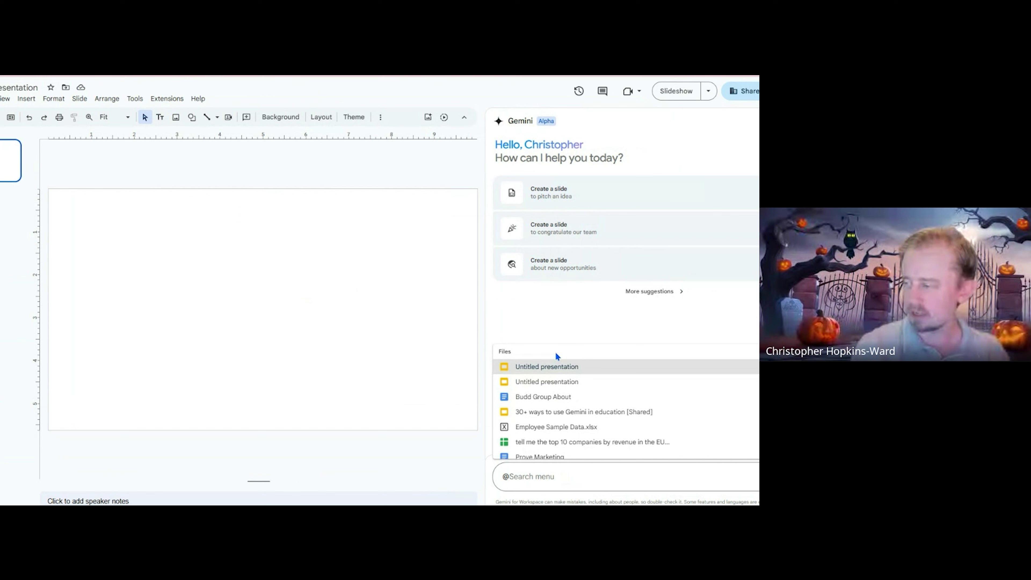
pyautogui.click(569, 397)
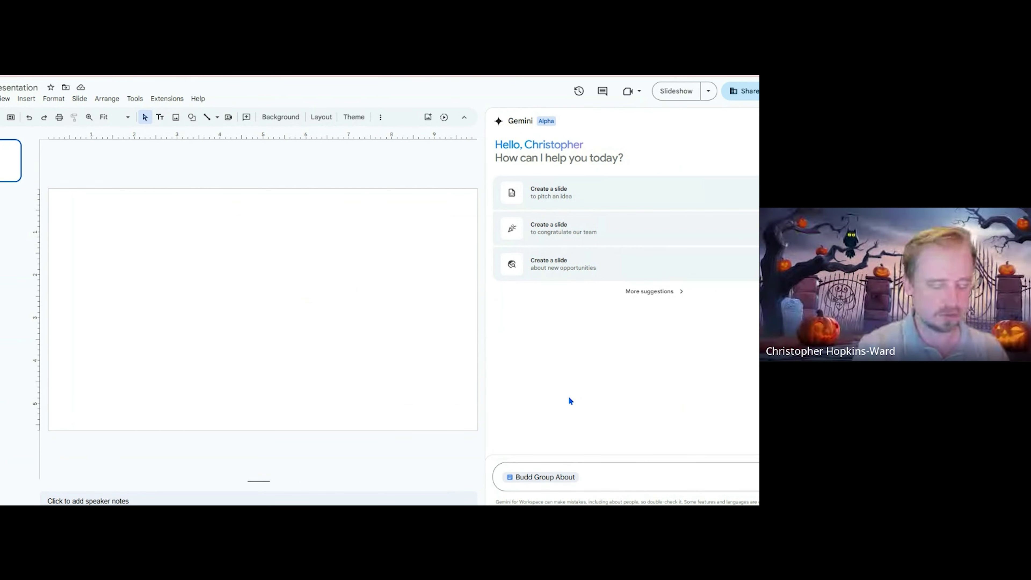
pyautogui.write('create a slide')
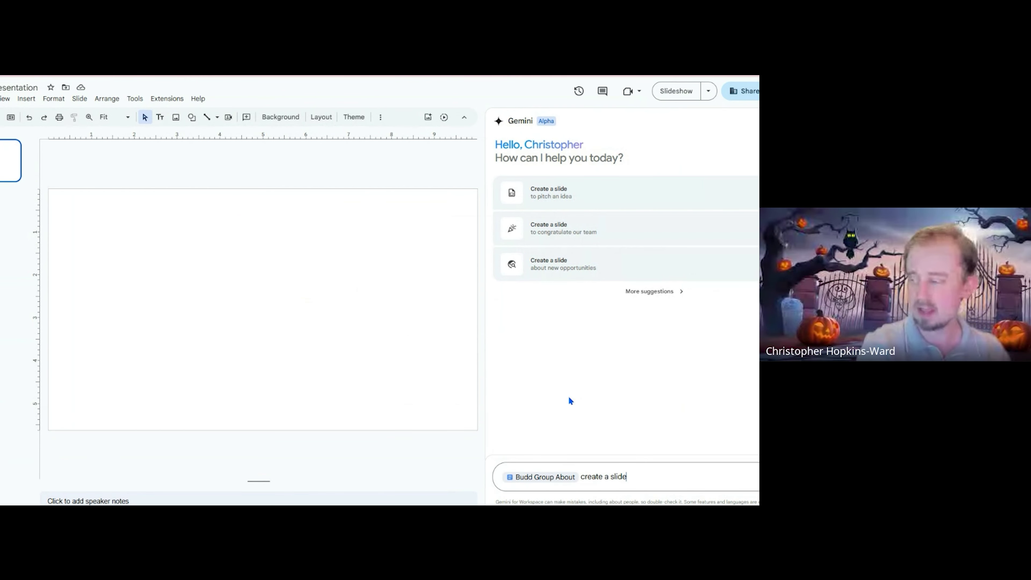
pyautogui.write(' with budd')
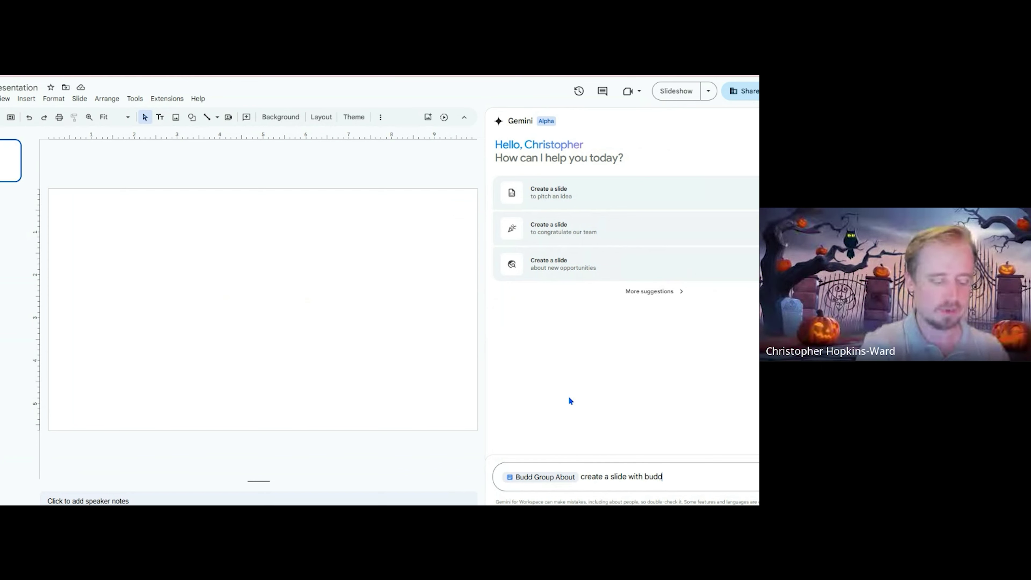
pyautogui.write(' groups ')
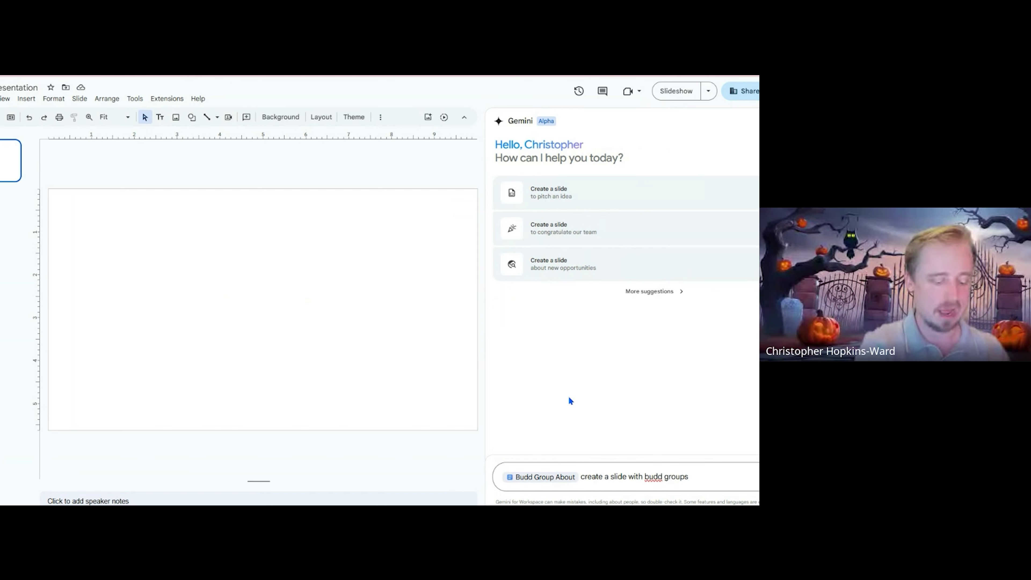
pyautogui.write('goals')
pyautogui.press('Return')
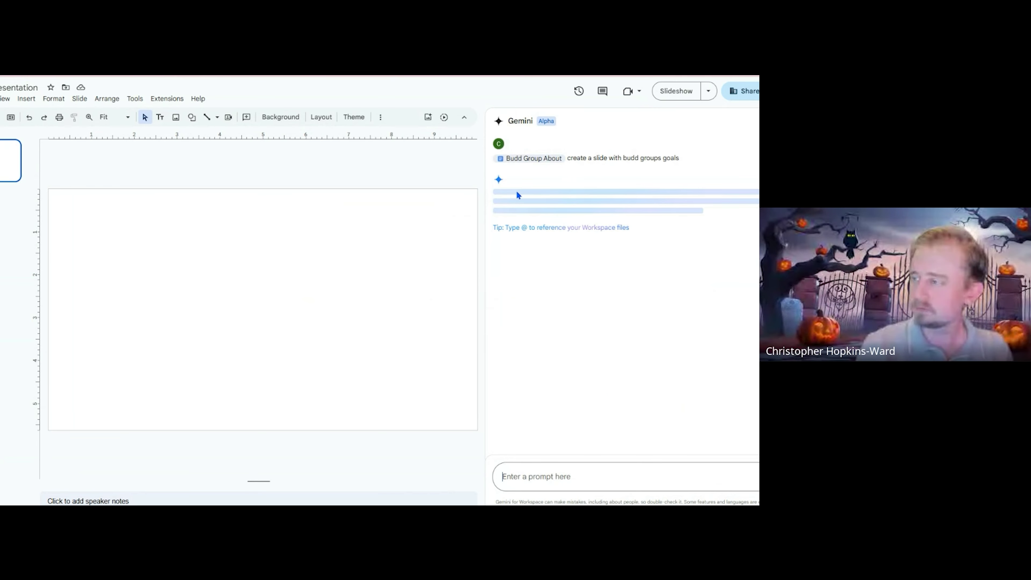
pyautogui.moveTo(482, 210); pyautogui.dragTo(399, 222)
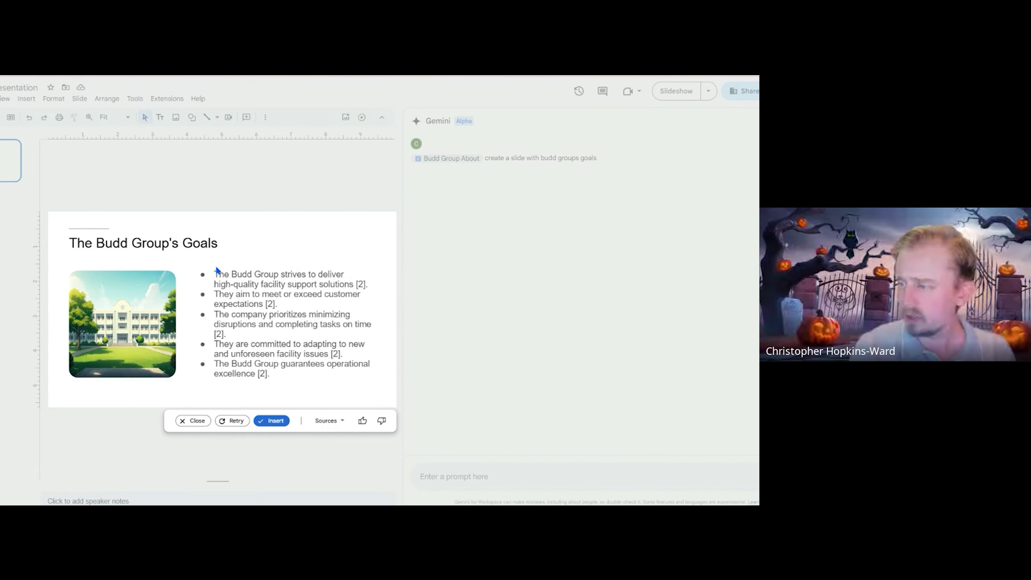
# - Insert the generated slide of Budd Group goals into the presentation, check its text and picture, and narrow the Gemini side panel
pyautogui.click(267, 421)
pyautogui.click(269, 363)
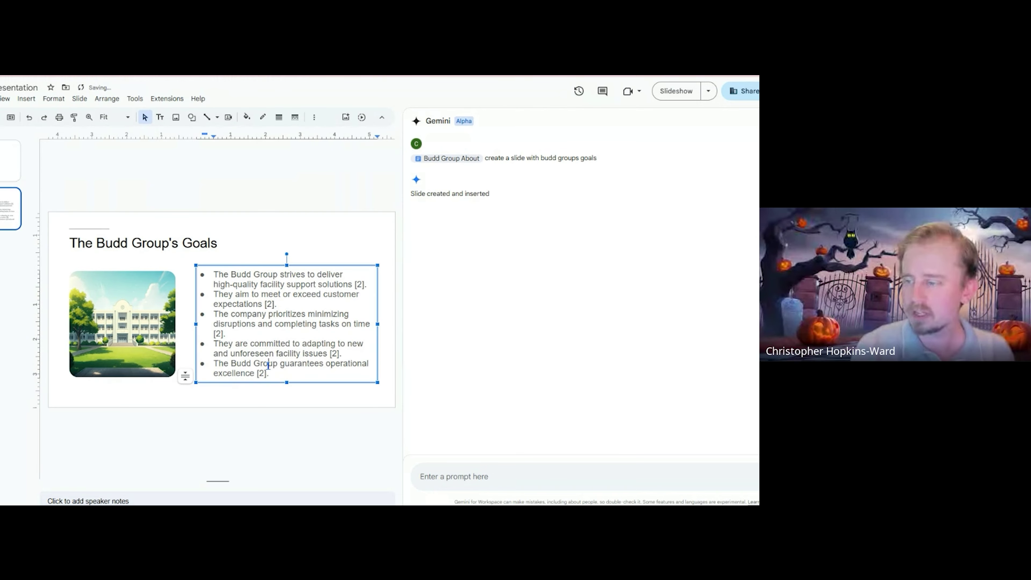
pyautogui.click(141, 312)
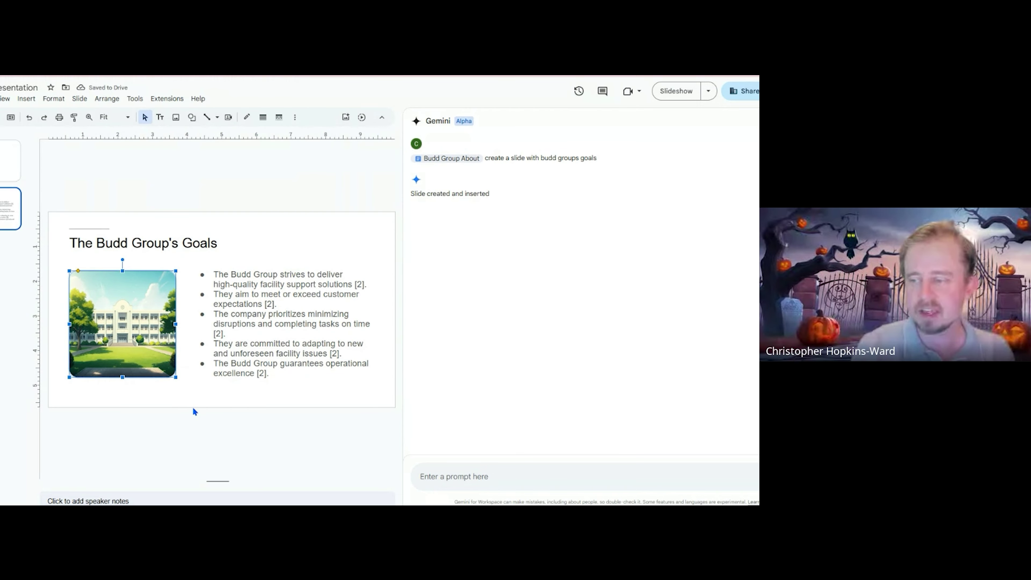
pyautogui.moveTo(403, 216); pyautogui.dragTo(660, 252)
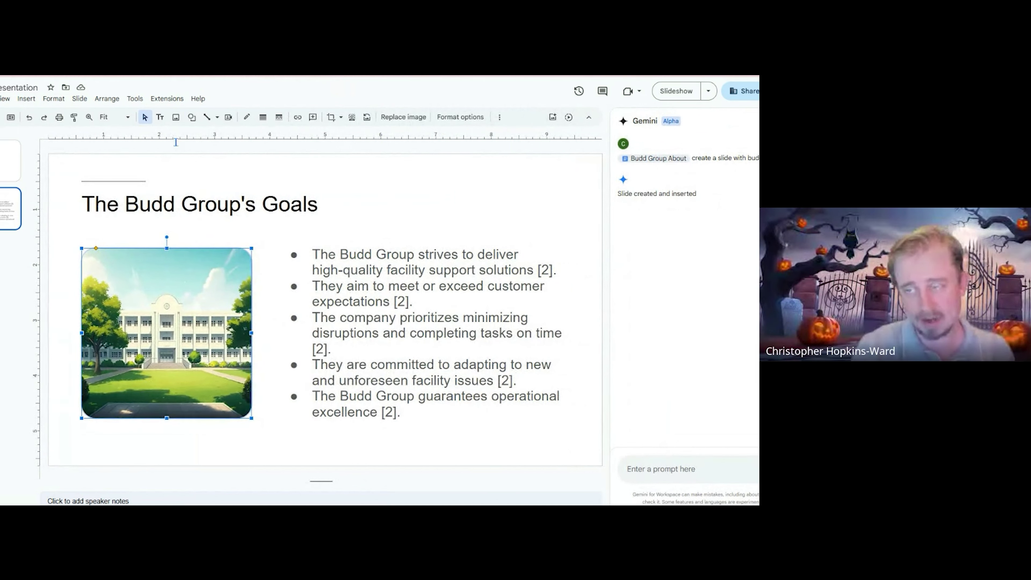
# - Open the AI image creation tool for the goals slide with its description prompt ready for entry
pyautogui.click(25, 99)
pyautogui.moveTo(49, 118)
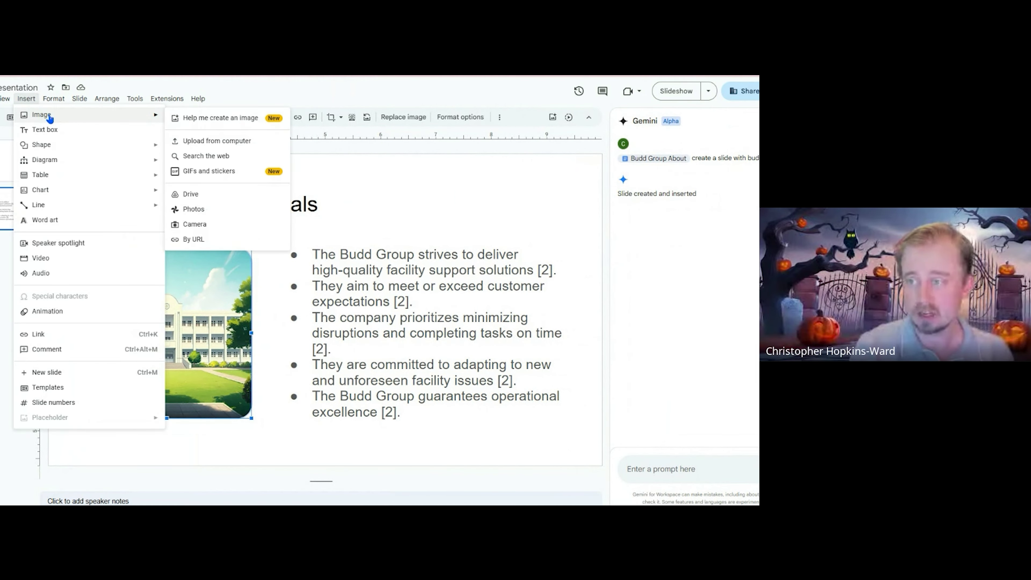
pyautogui.click(207, 121)
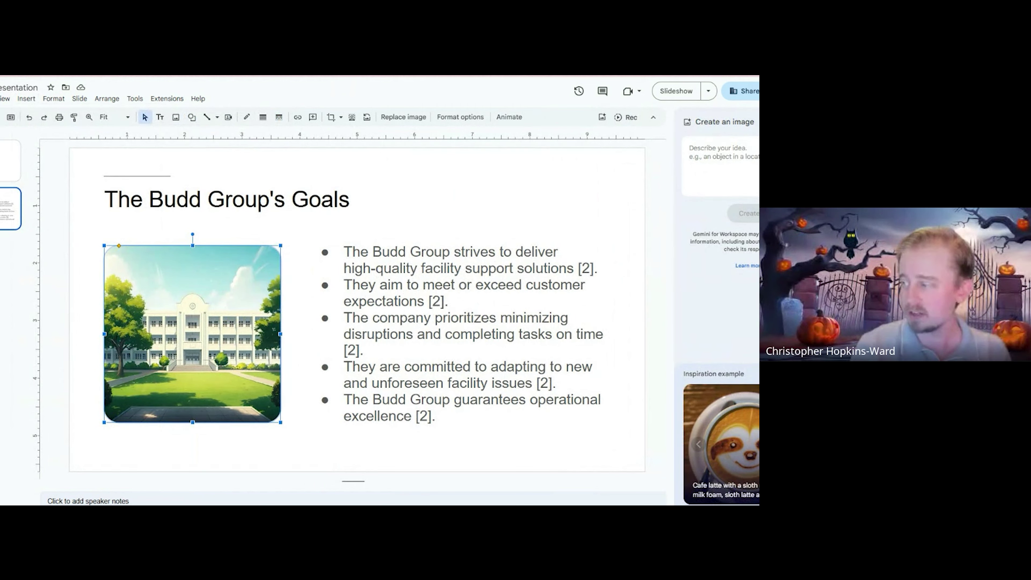
pyautogui.click(738, 153)
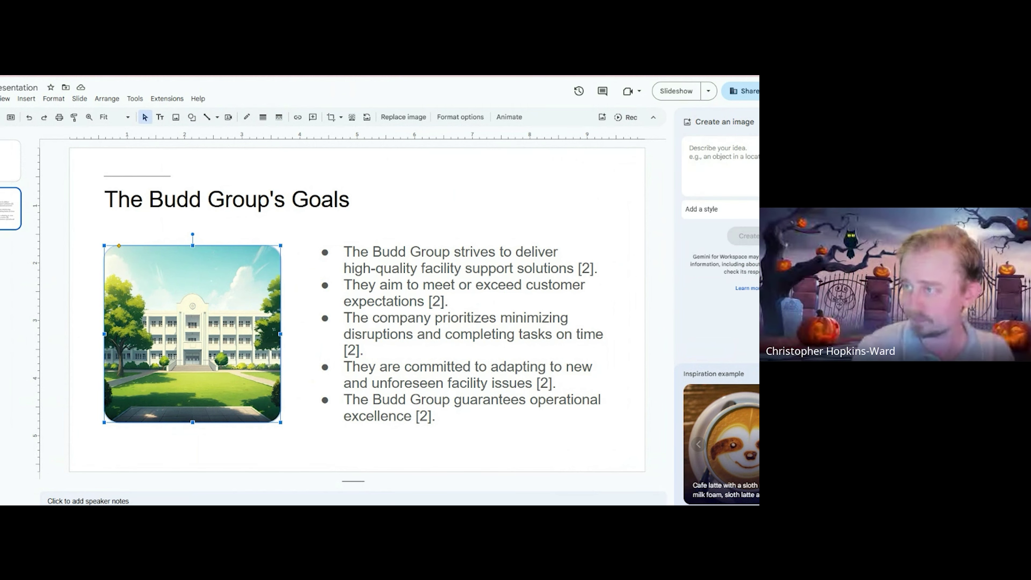
# - Open a new browser tab and start a new untitled video in Google Vids
pyautogui.hotkey('ctrl', 't')
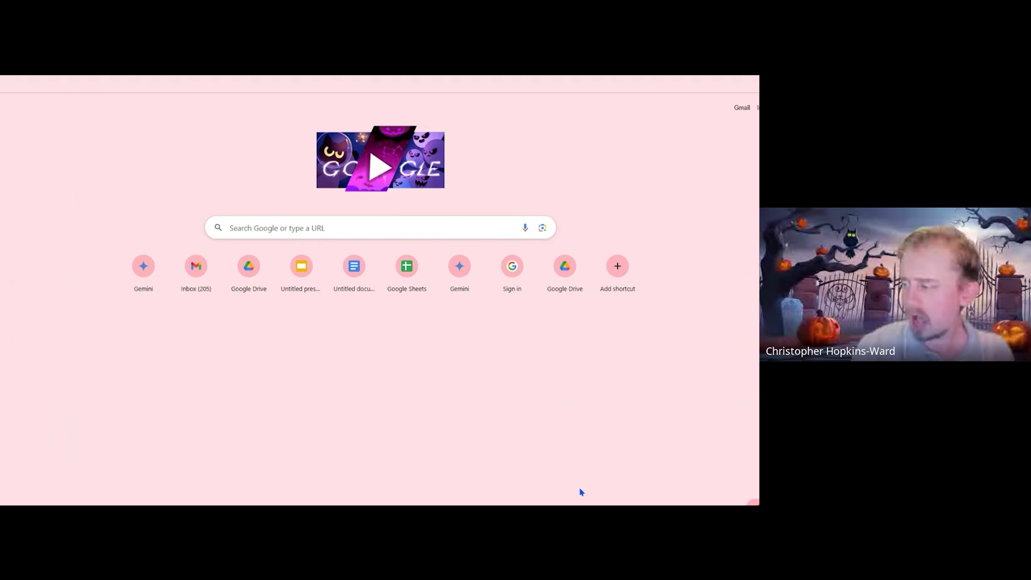
pyautogui.click(177, 67)
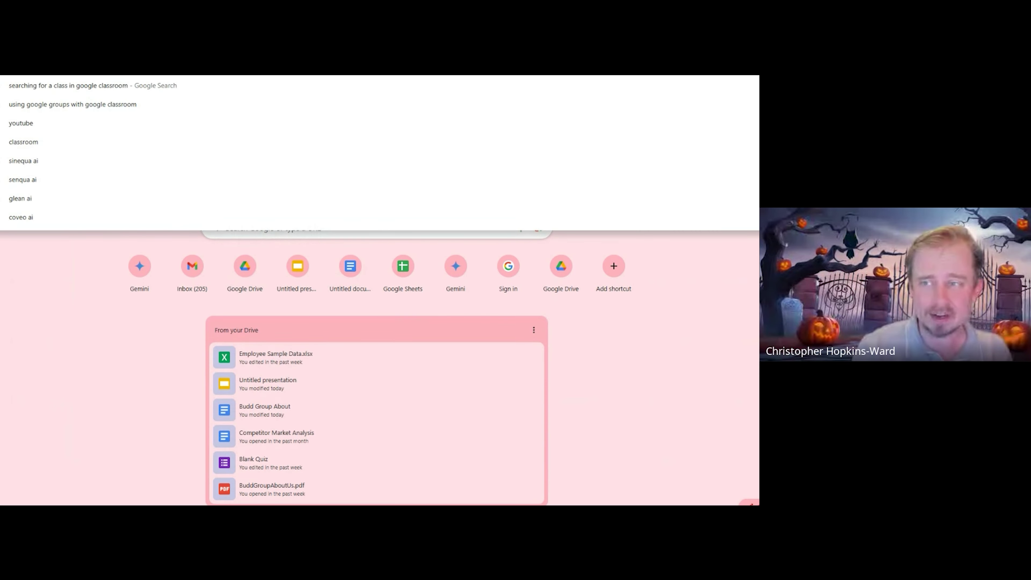
pyautogui.write('slide')
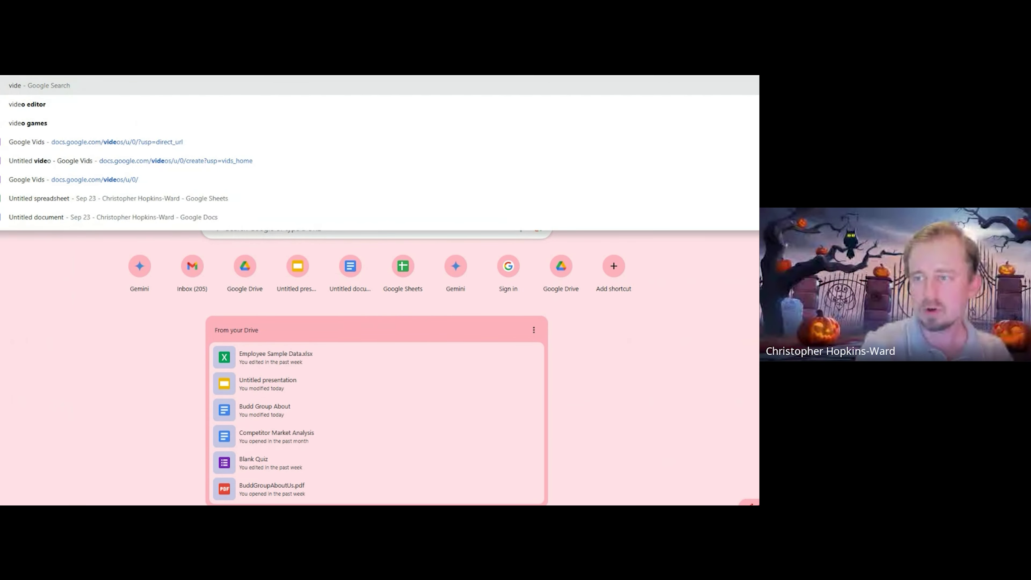
pyautogui.press('Escape')
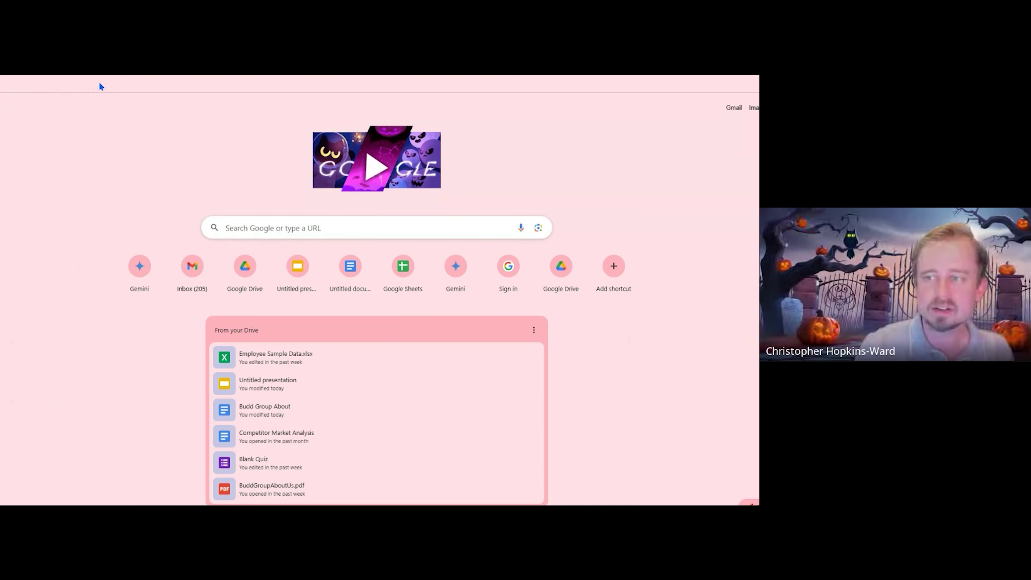
pyautogui.click(88, 85)
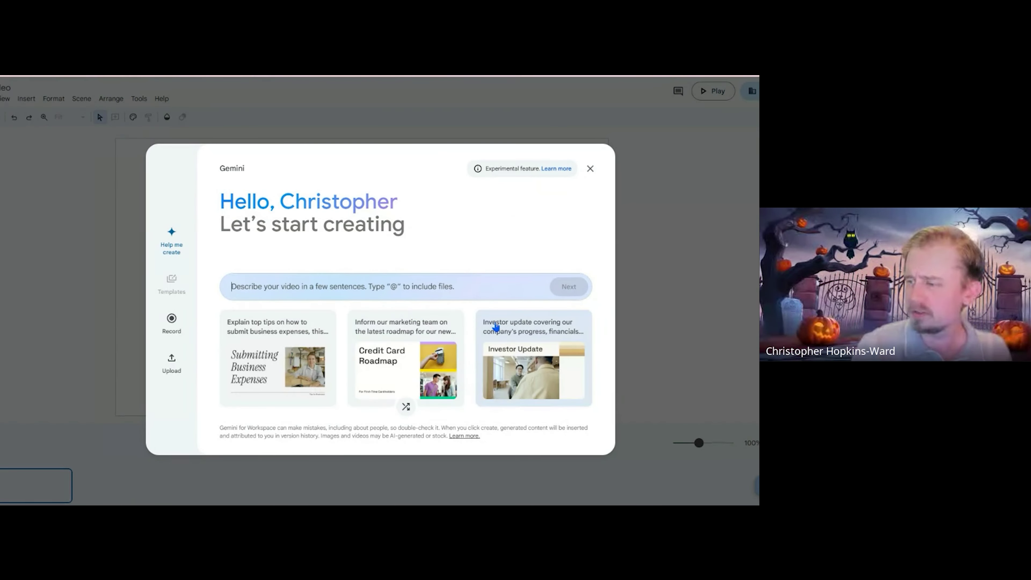
# - Reference the Budd Group About file and have Gemini outline a video with the prompt "createa video about budd group"
pyautogui.write('@')
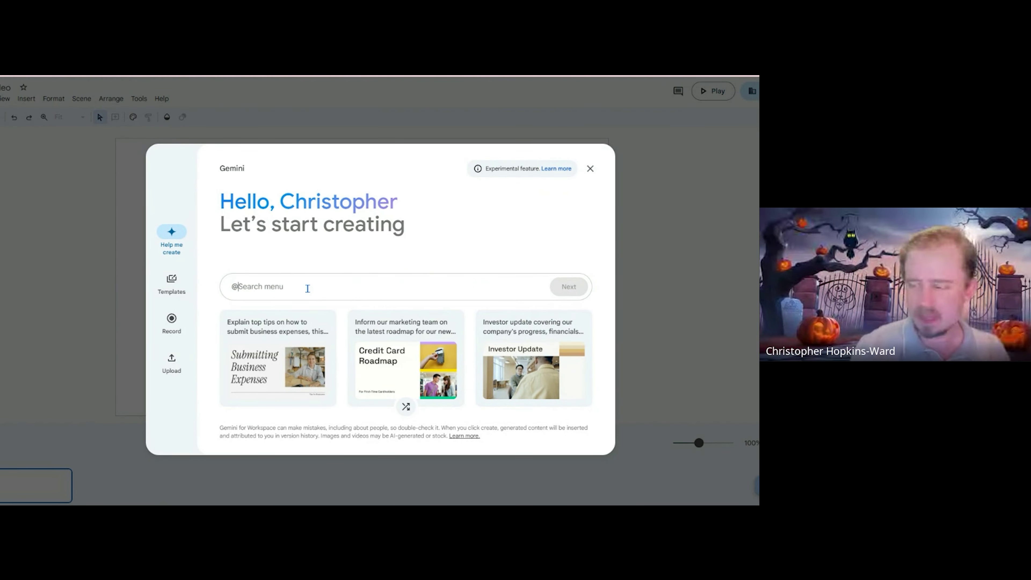
pyautogui.click(302, 355)
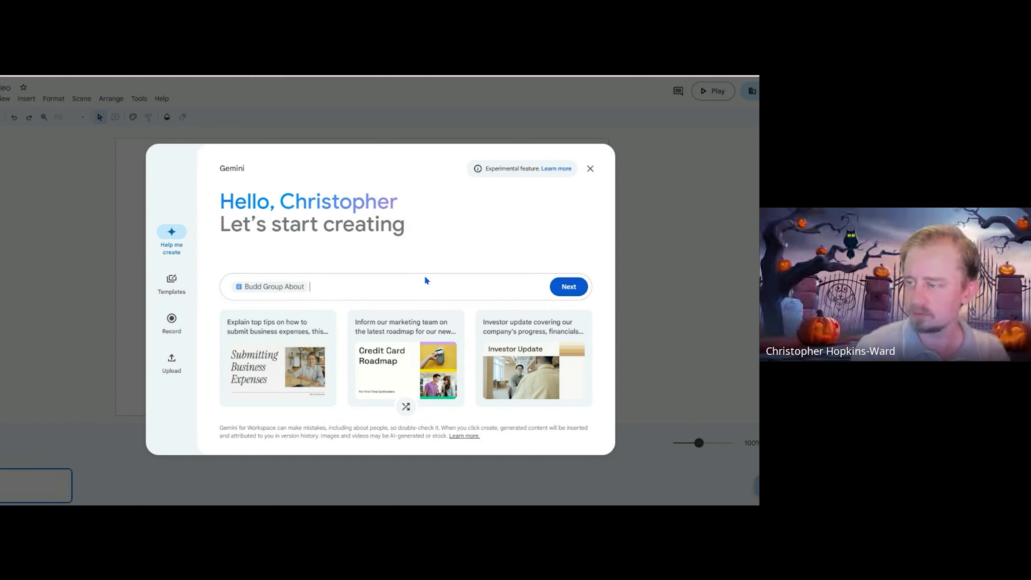
pyautogui.write('createa vi')
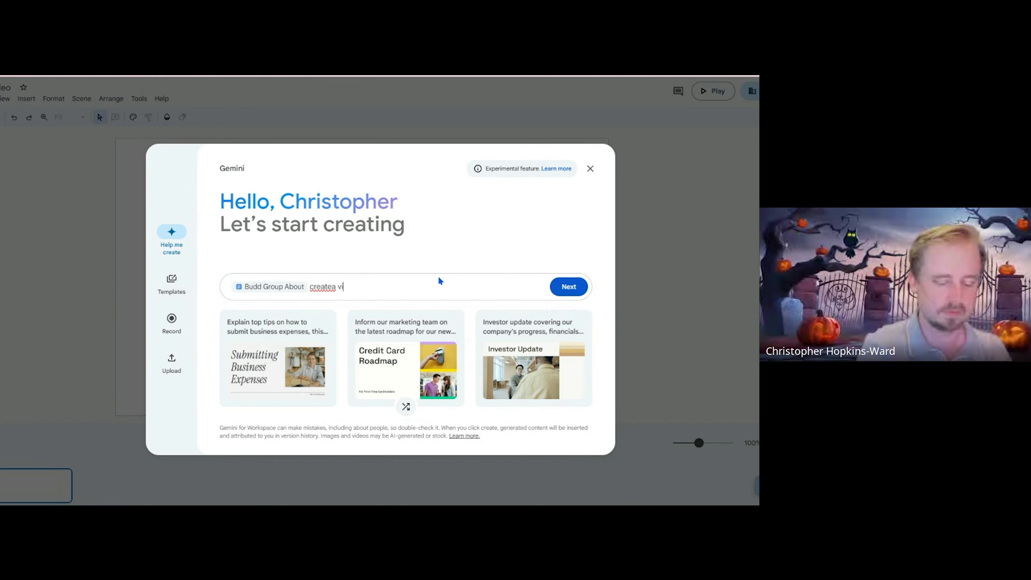
pyautogui.write('deo about bud')
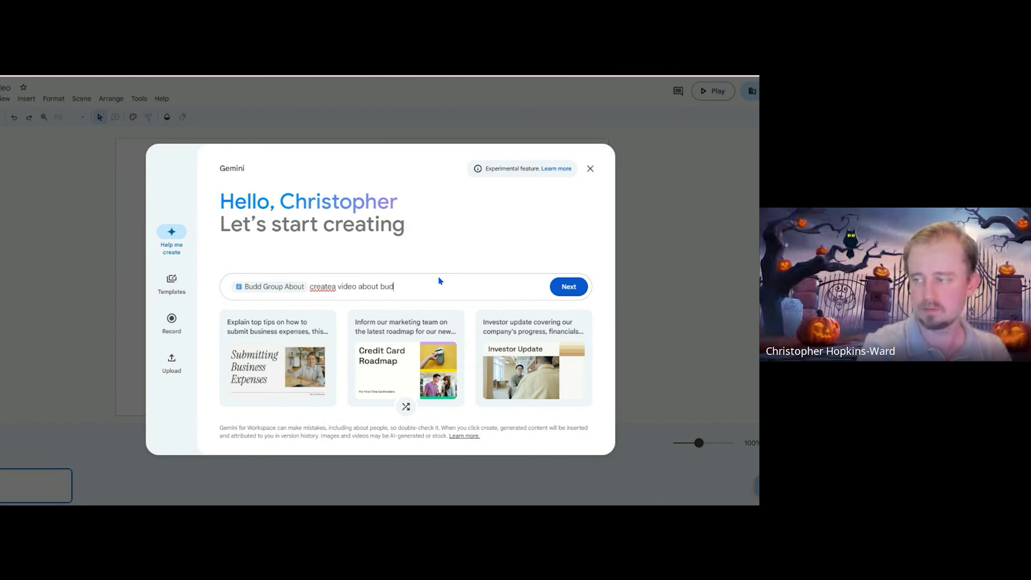
pyautogui.write('d group')
pyautogui.press('Return')
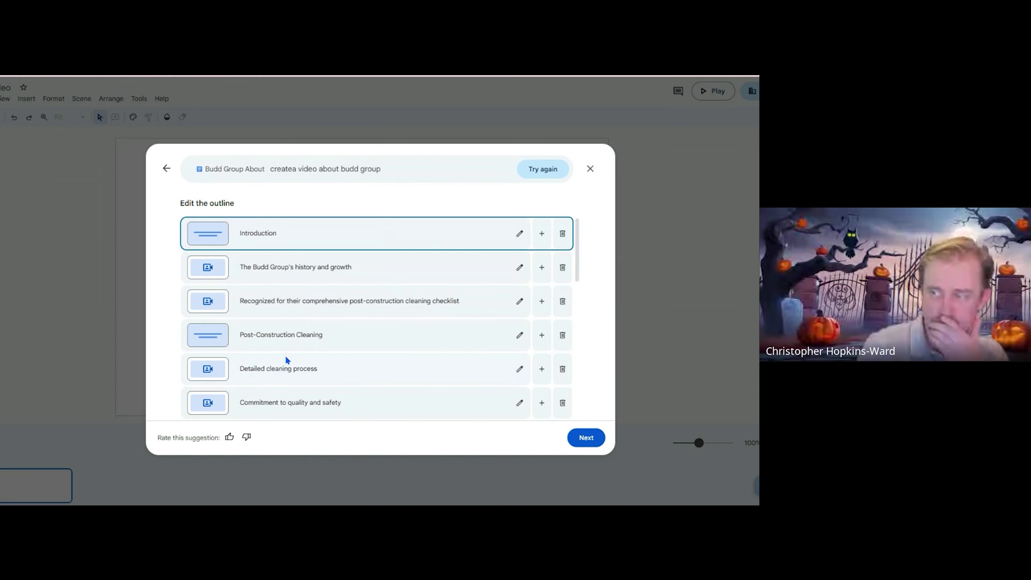
# - Review and accept the suggested outline, choose the dark maroon design with bold lettering, and create the draft video
pyautogui.scroll(-12, 288, 337)
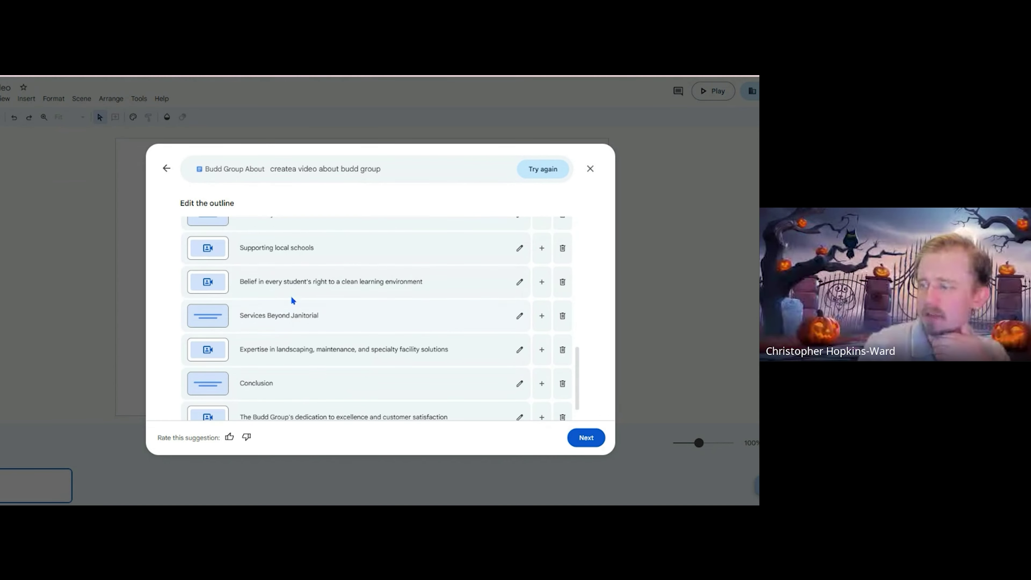
pyautogui.click(586, 438)
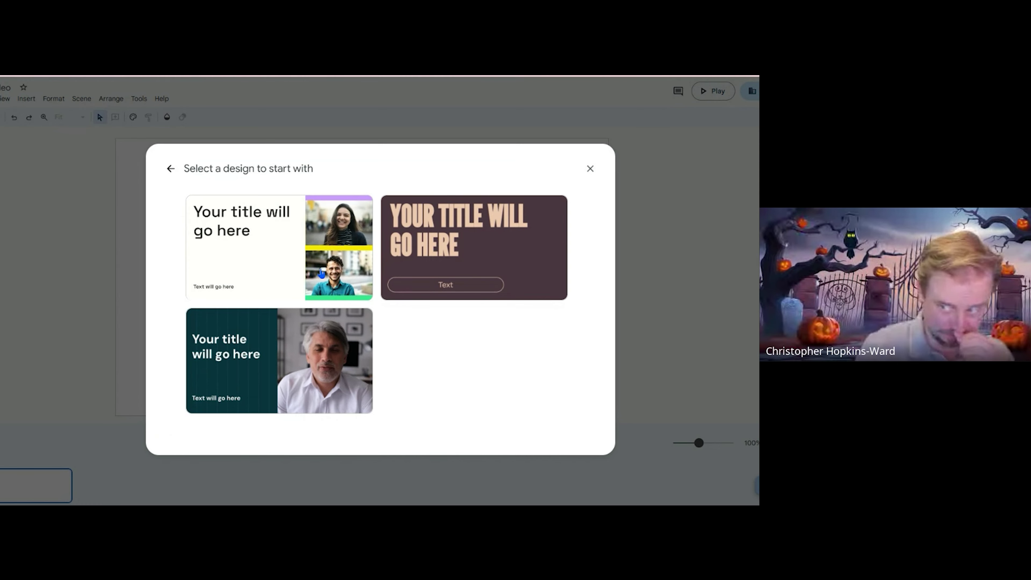
pyautogui.click(444, 247)
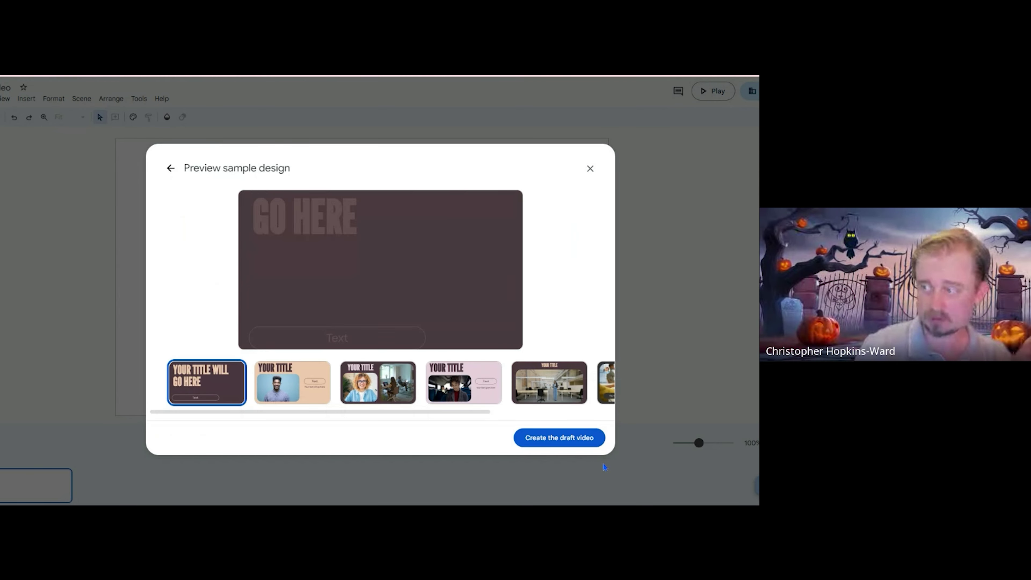
pyautogui.click(560, 436)
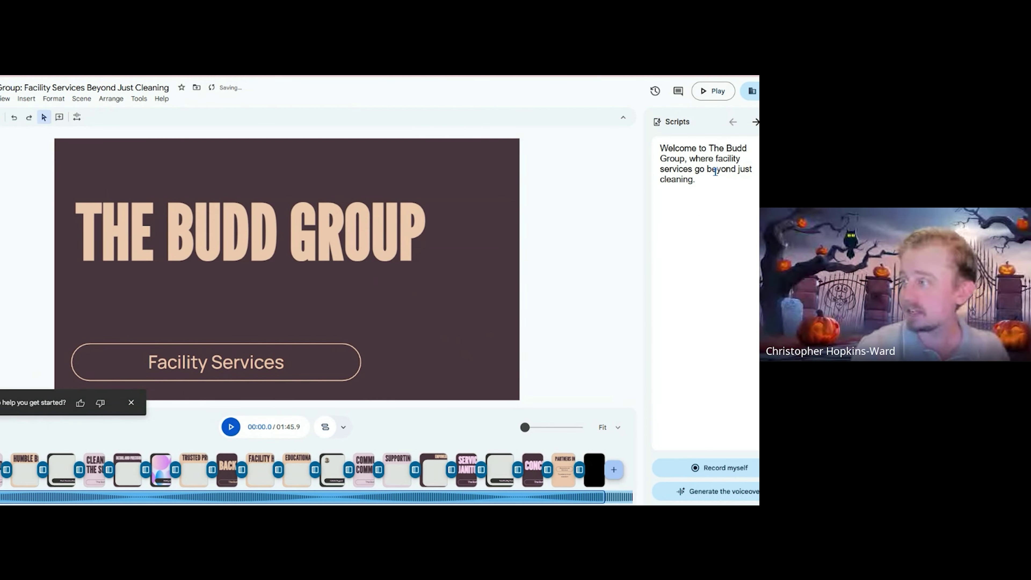
# - Examine the opening scene's script and move the playhead to the Humble Beginnings scene
pyautogui.moveTo(712, 179); pyautogui.dragTo(656, 152)
pyautogui.click(687, 158)
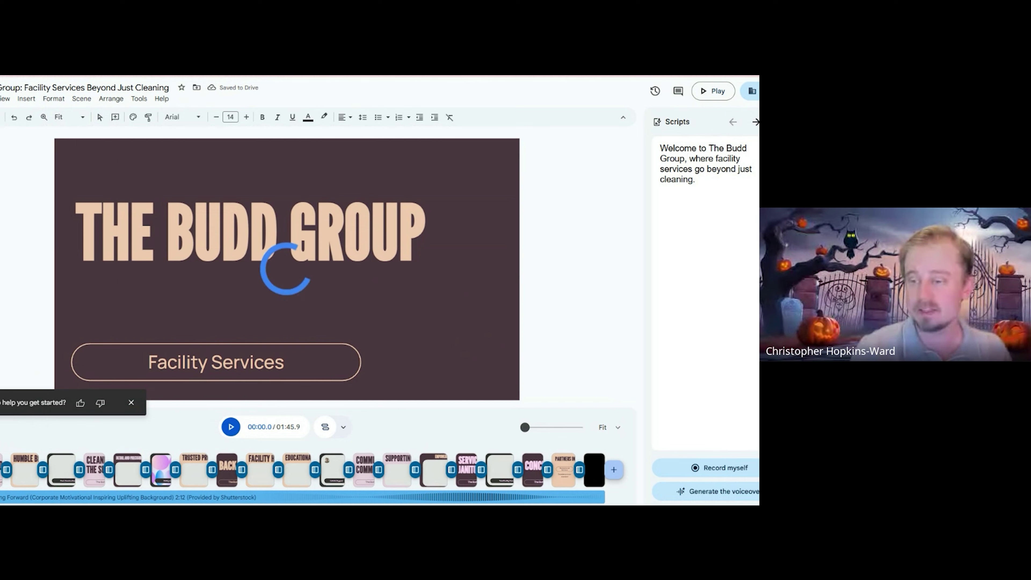
pyautogui.moveTo(1, 444); pyautogui.dragTo(23, 447)
# - Check the video clip in the Humble Beginnings scene and open the stock media library
pyautogui.moveTo(279, 258)
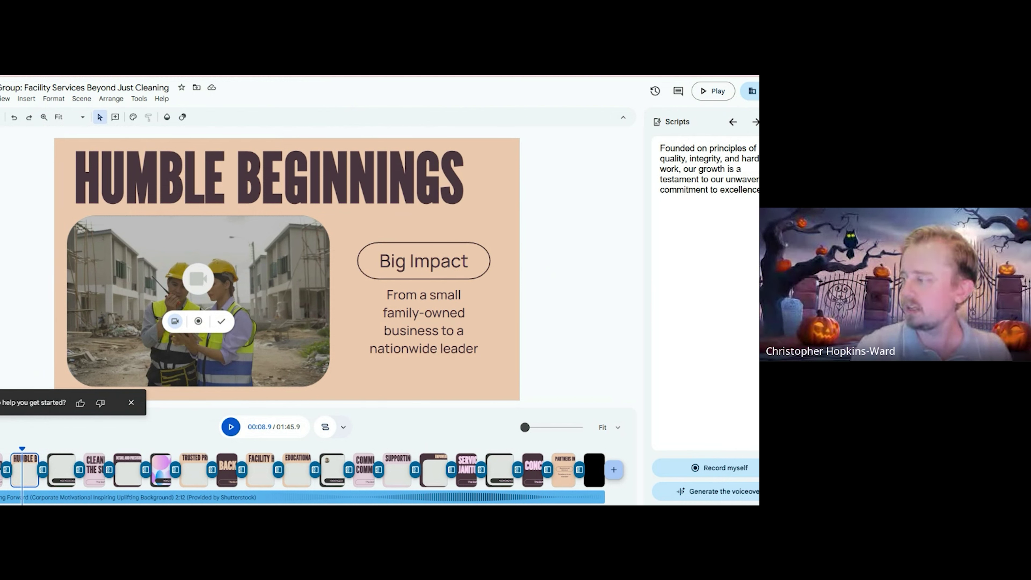
pyautogui.click(766, 170)
pyautogui.click(767, 195)
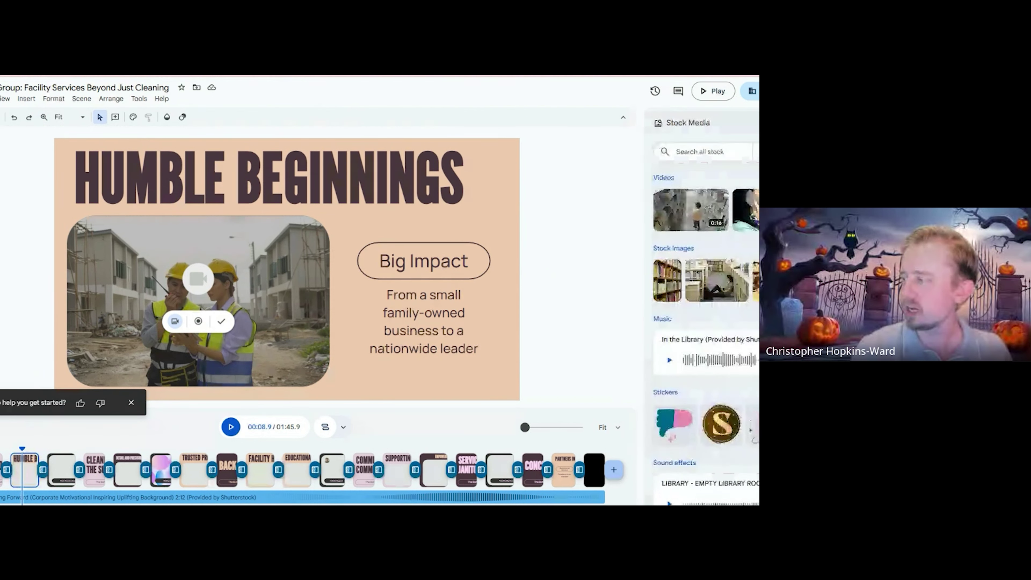